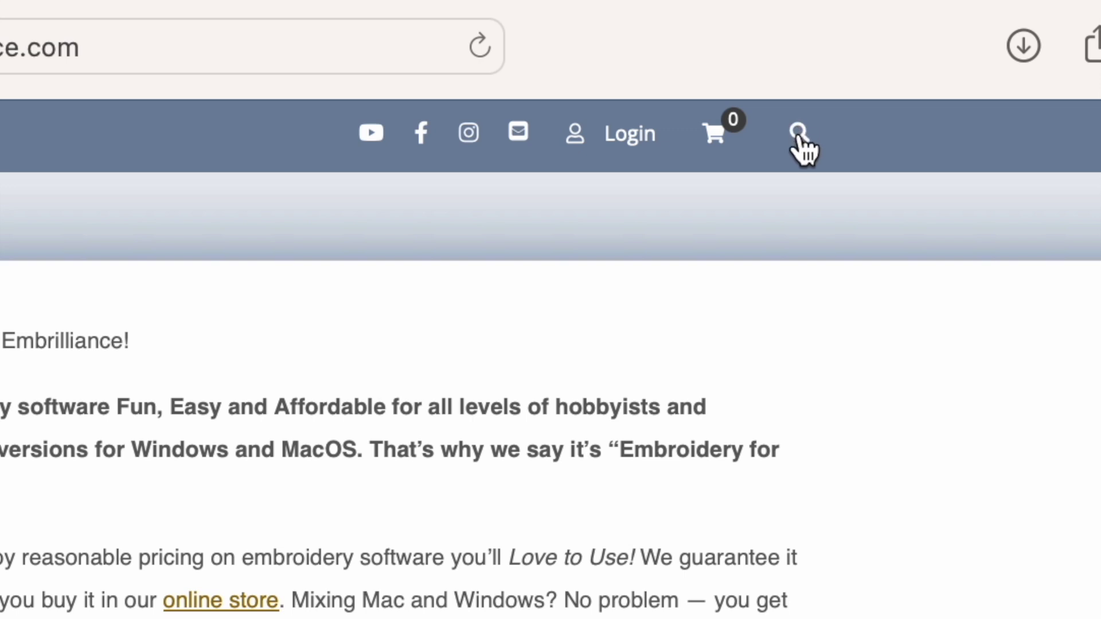
Search the Embrilliance website for 'envelope' and scan the results
{"action": "left_click", "coordinate": [800, 138]}
{"action": "left_click", "coordinate": [335, 211]}
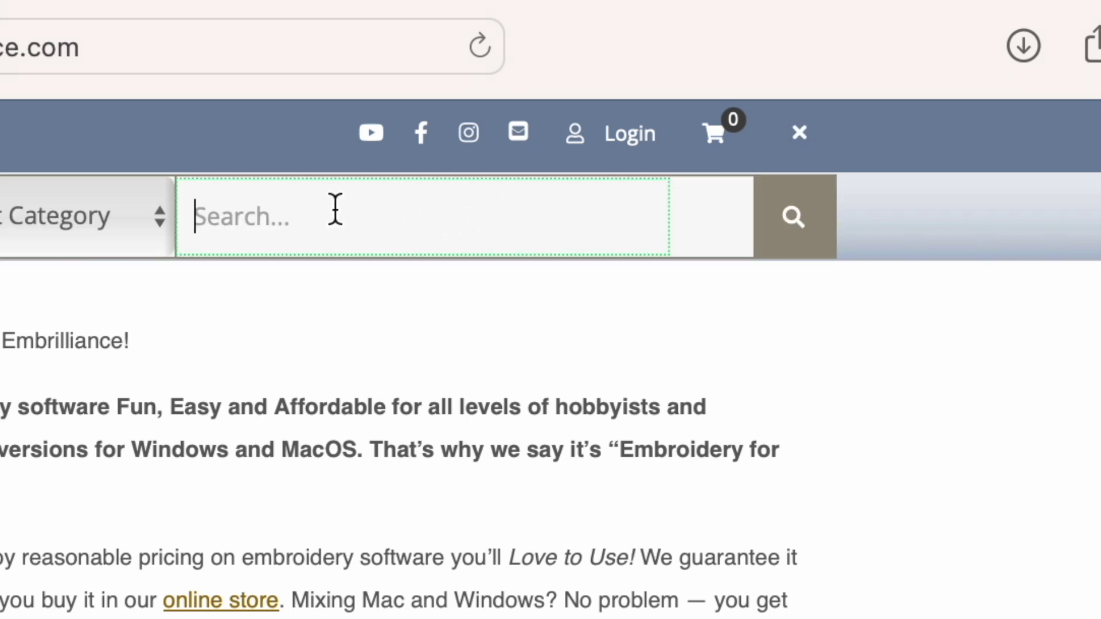
{"action": "type", "text": "envelo"}
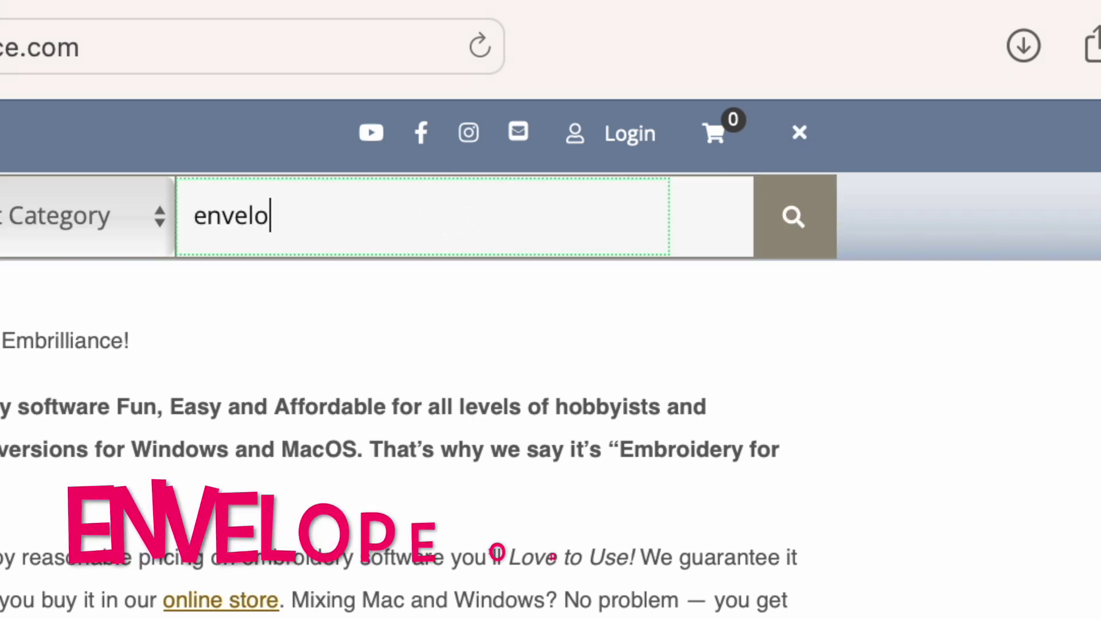
{"action": "type", "text": "pe"}
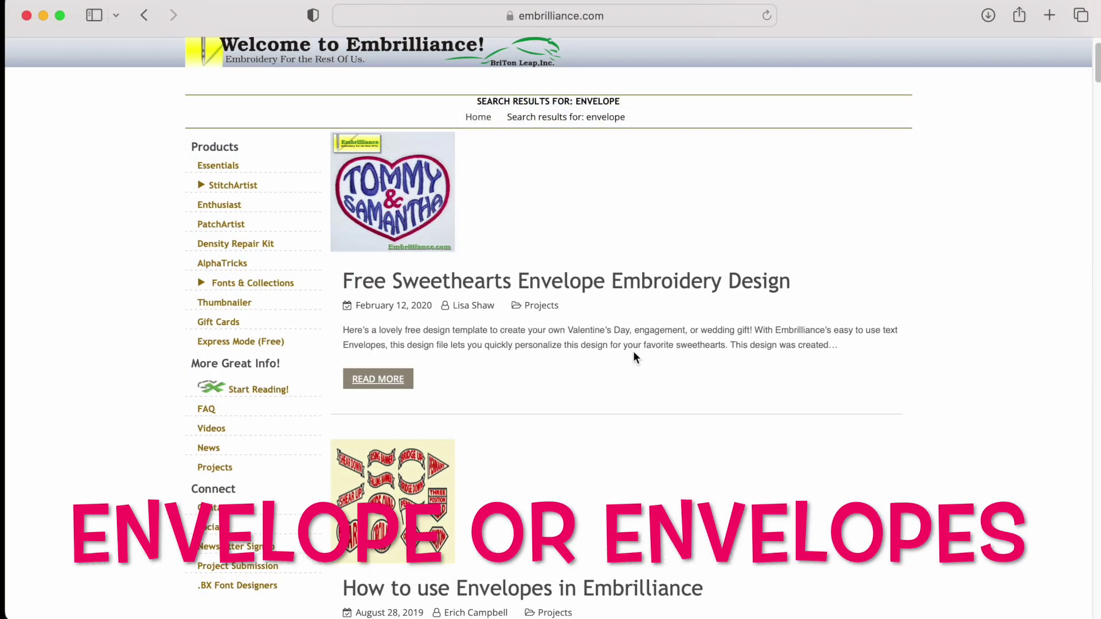
{"action": "scroll", "coordinate": [633, 354], "scroll_direction": "down", "scroll_amount": 2}
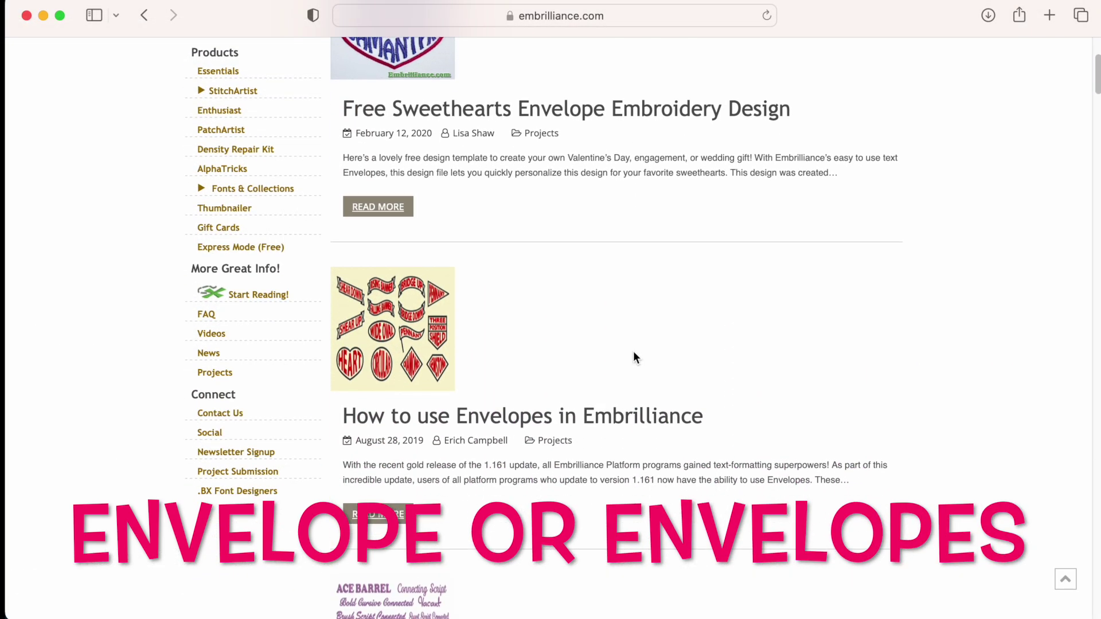
{"action": "scroll", "coordinate": [633, 351], "scroll_direction": "down", "scroll_amount": 2}
{"action": "scroll", "coordinate": [634, 351], "scroll_direction": "up", "scroll_amount": 2}
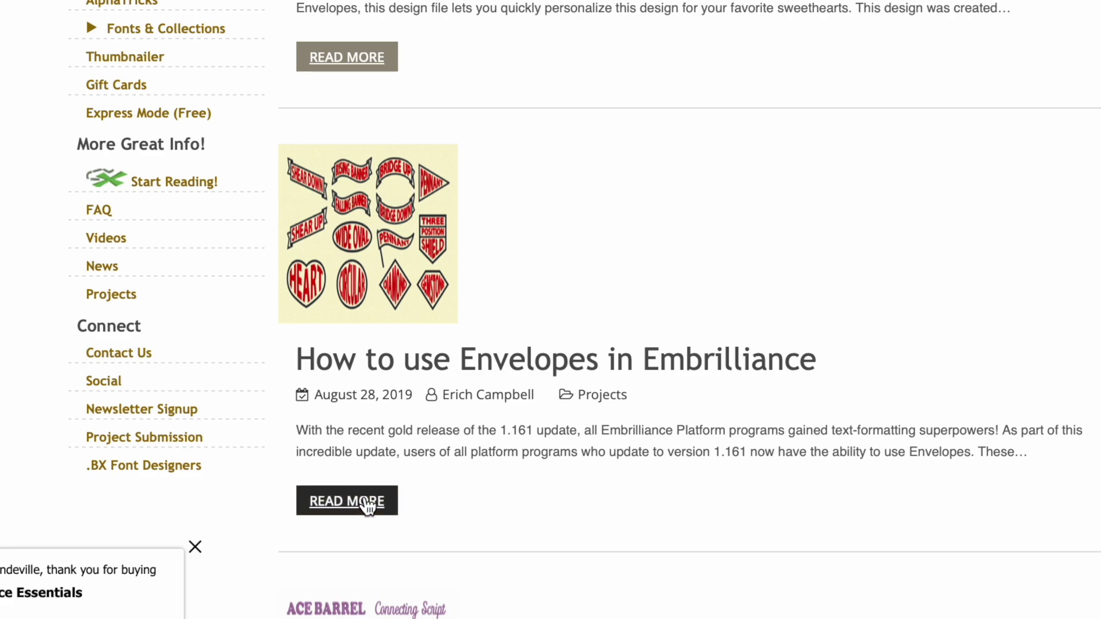
Open and read through the 'How to use Envelopes in Embrilliance' article
{"action": "left_click", "coordinate": [367, 505]}
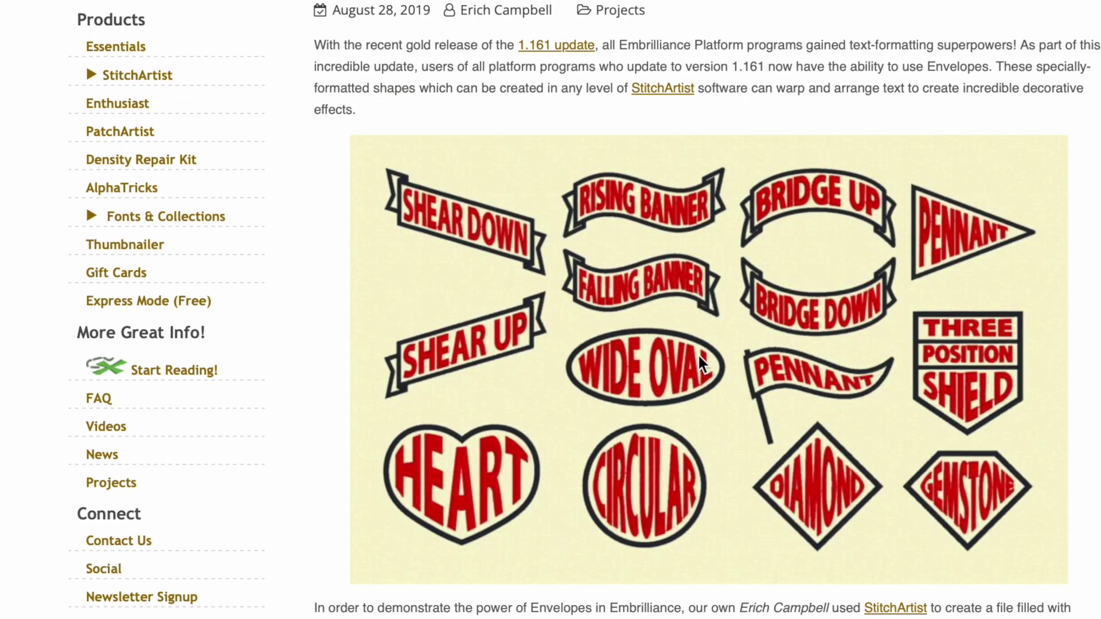
{"action": "scroll", "coordinate": [752, 314], "scroll_direction": "down", "scroll_amount": 10}
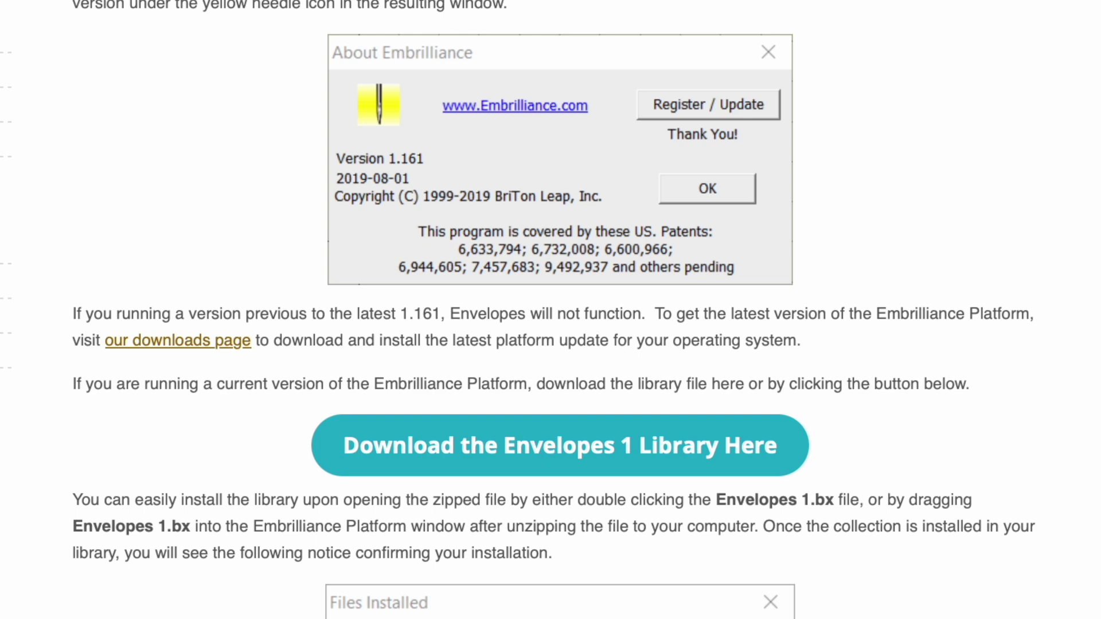
{"action": "scroll", "coordinate": [623, 237], "scroll_direction": "down", "scroll_amount": 5}
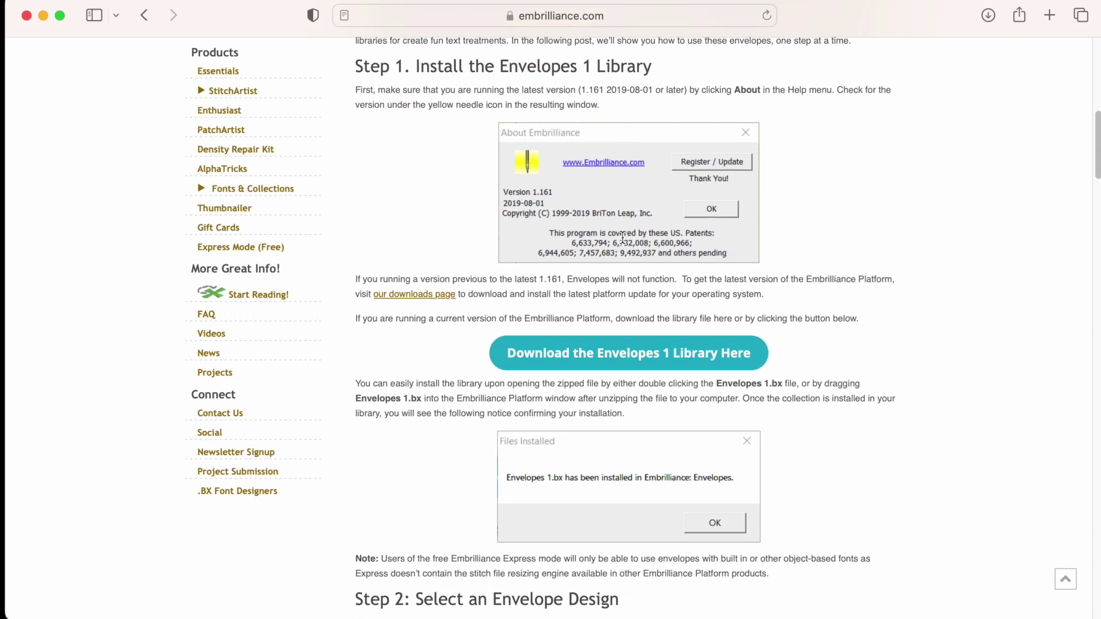
{"action": "scroll", "coordinate": [623, 237], "scroll_direction": "down", "scroll_amount": 5}
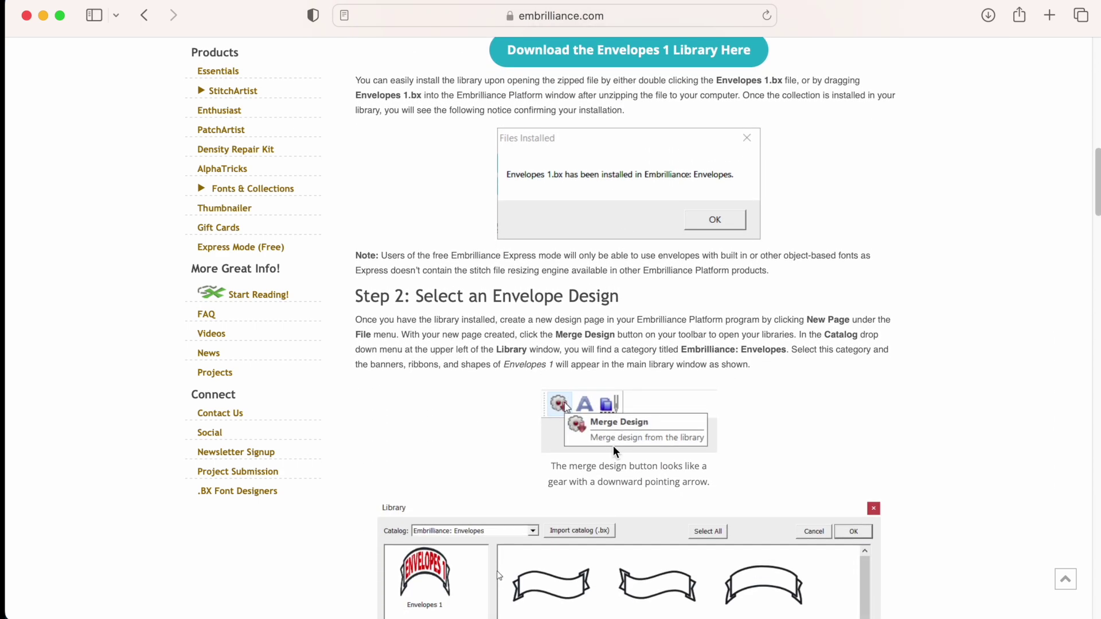
{"action": "scroll", "coordinate": [614, 446], "scroll_direction": "down", "scroll_amount": 9}
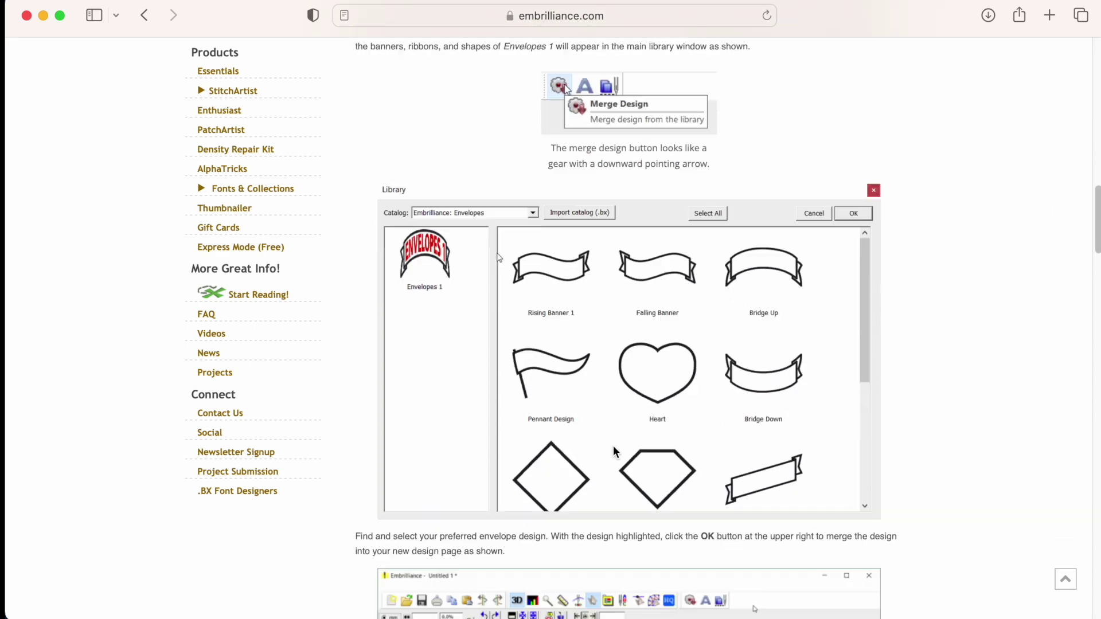
{"action": "scroll", "coordinate": [614, 446], "scroll_direction": "down", "scroll_amount": 7}
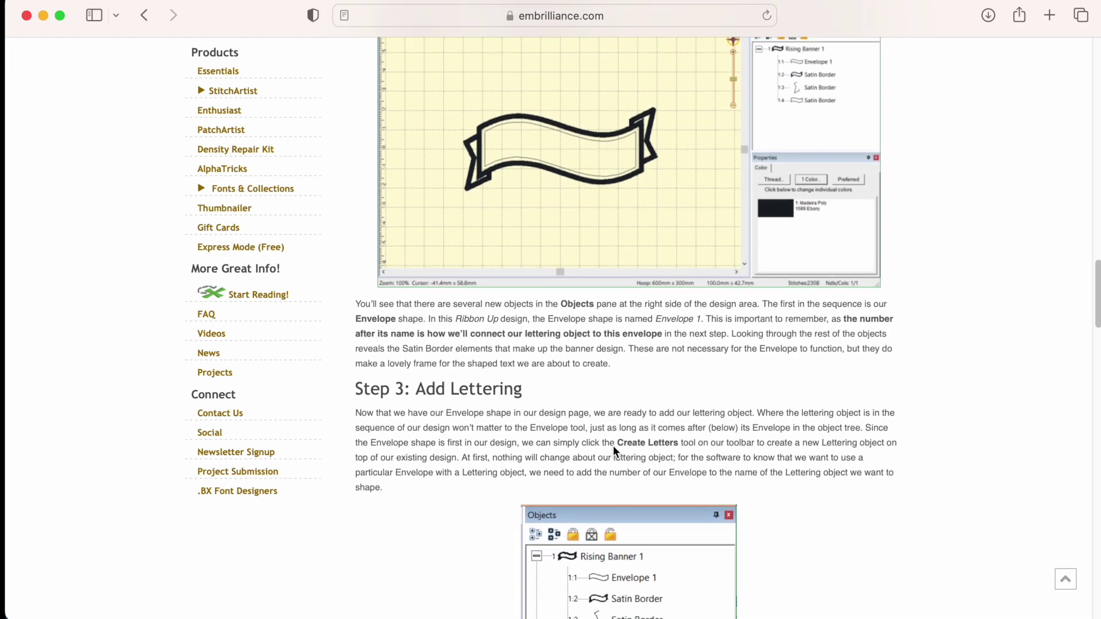
{"action": "scroll", "coordinate": [613, 446], "scroll_direction": "up", "scroll_amount": 20}
{"action": "scroll", "coordinate": [614, 446], "scroll_direction": "up", "scroll_amount": 12}
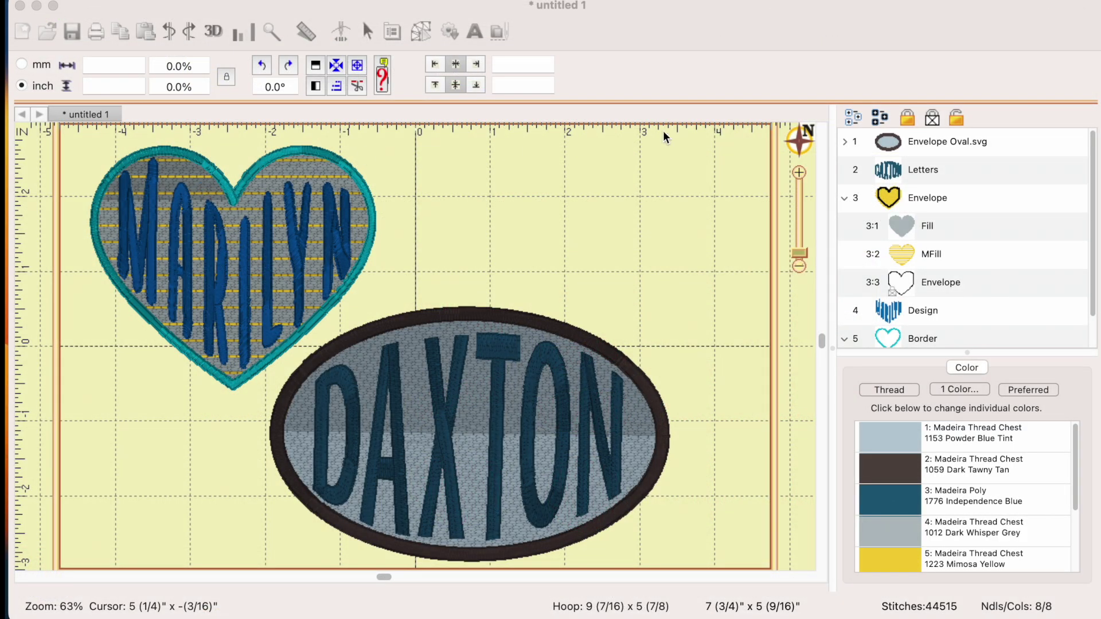
Back in Embrilliance, delete the Envelope Oval.svg shape, DAXTON lettering, heart envelope and MARILYN lettering
{"action": "left_click", "coordinate": [910, 147]}
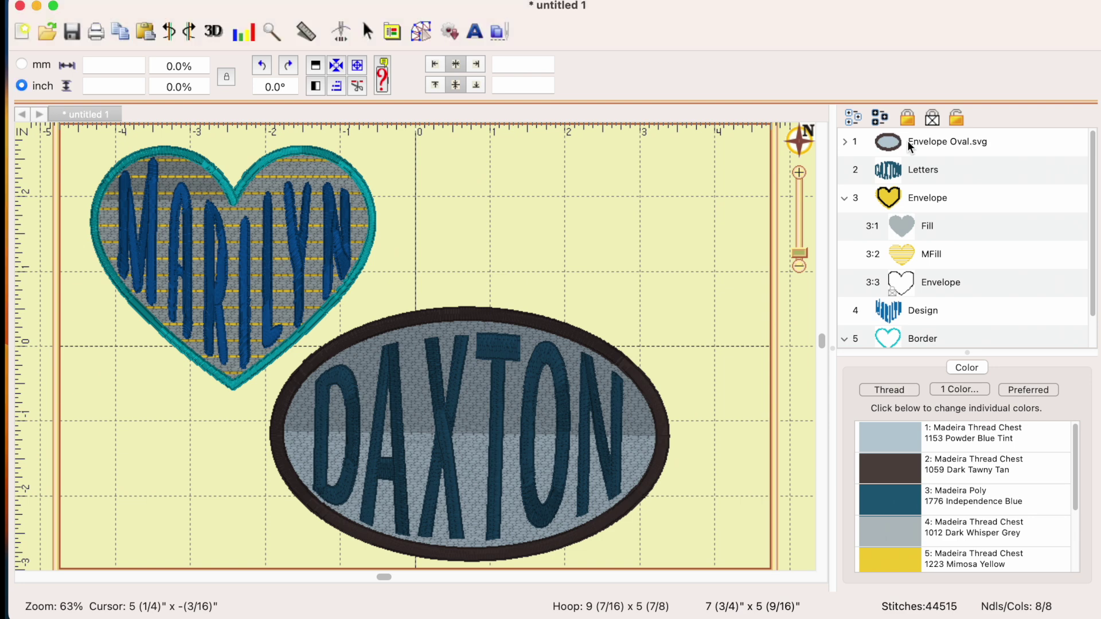
{"action": "left_click", "coordinate": [910, 147]}
{"action": "key", "text": "Delete"}
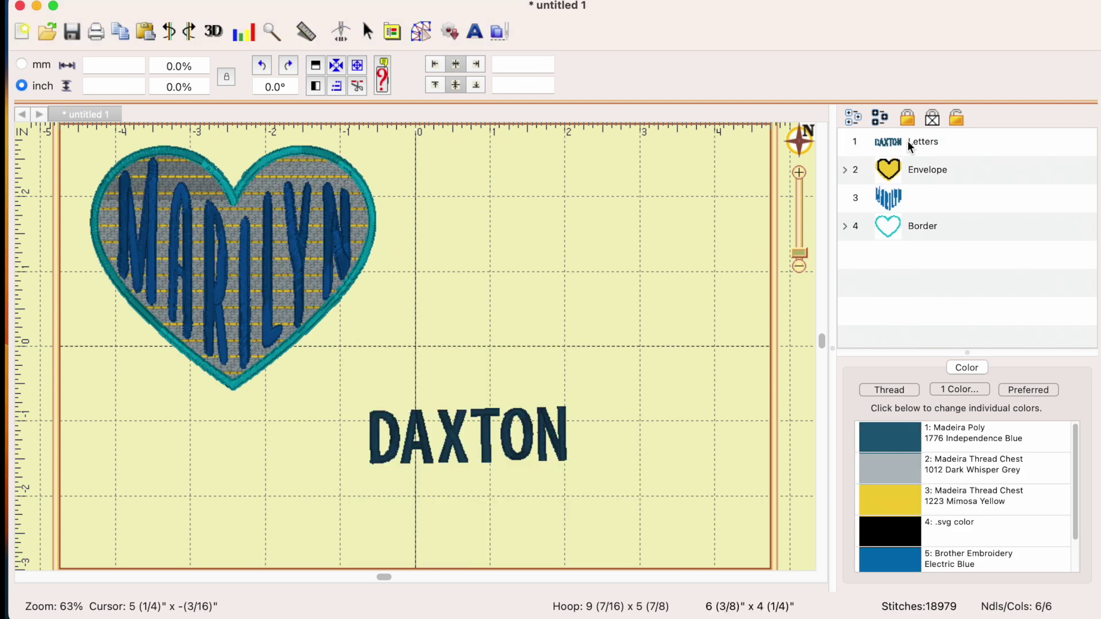
{"action": "left_click", "coordinate": [913, 146]}
{"action": "key", "text": "Delete"}
{"action": "key", "text": "Delete"}
{"action": "left_click", "coordinate": [913, 146]}
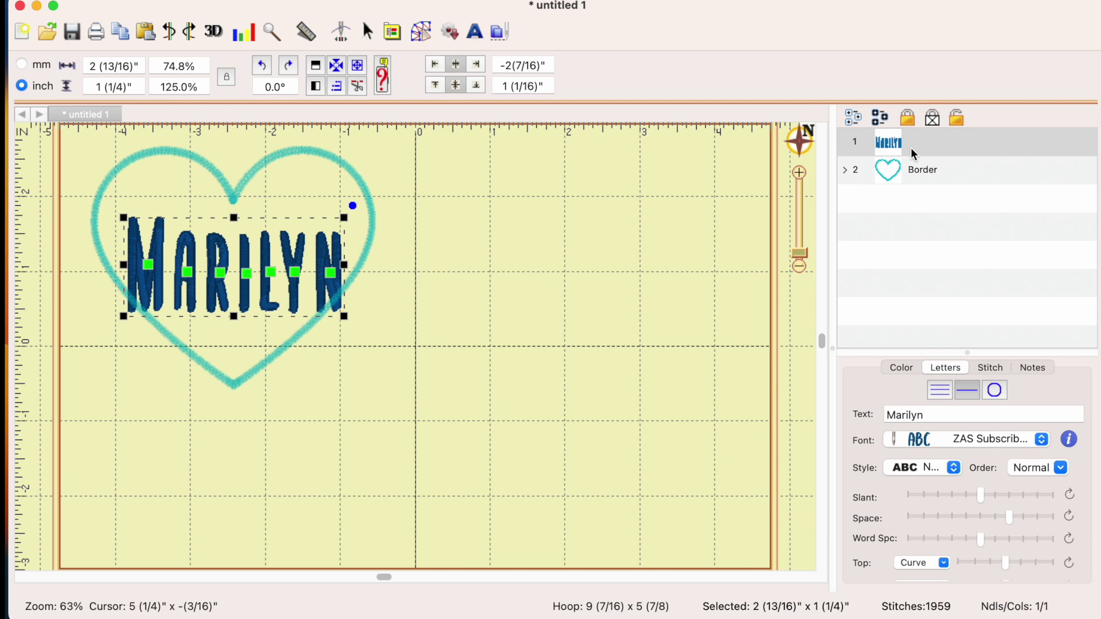
{"action": "key", "text": "Delete"}
{"action": "key", "text": "Delete"}
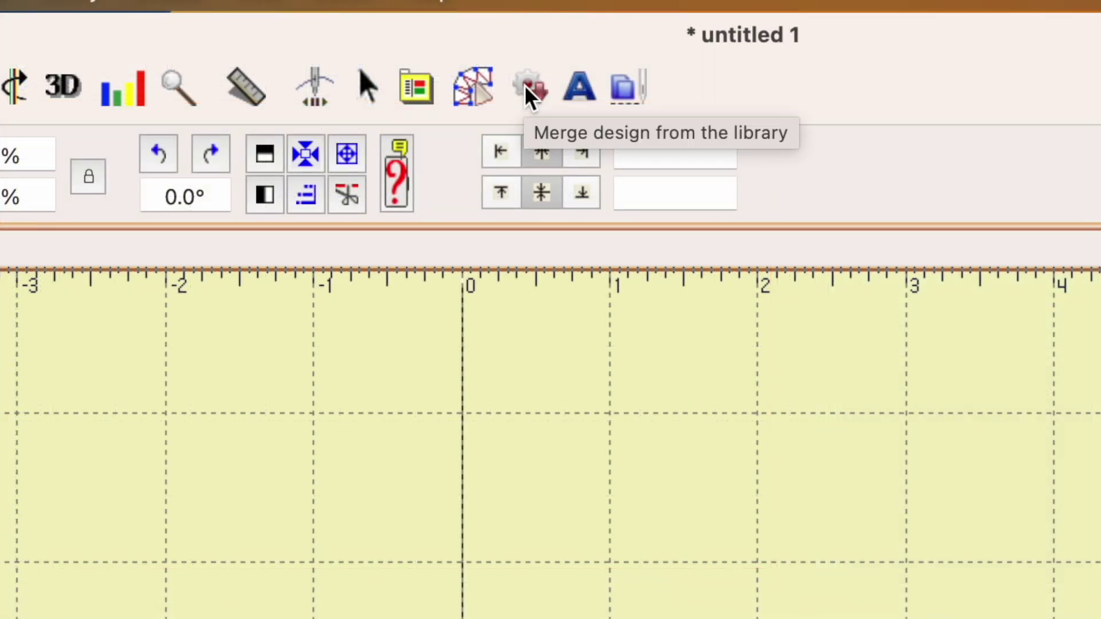
Merge the Pennant Basic design from the Embrilliance: Envelopes catalog onto the page
{"action": "left_click", "coordinate": [530, 92]}
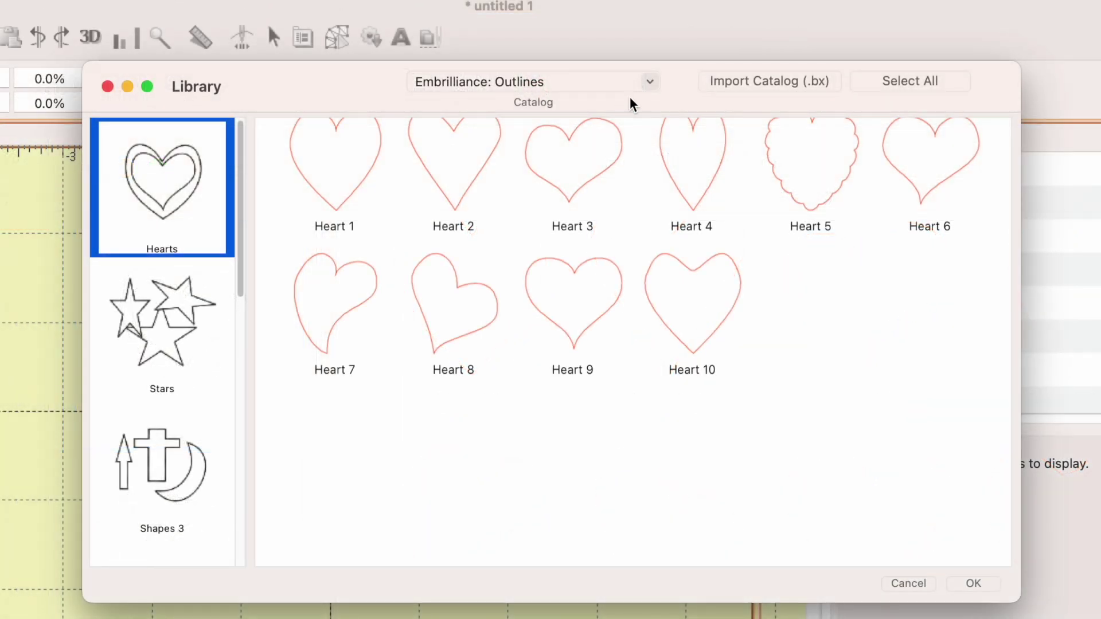
{"action": "left_click", "coordinate": [651, 84]}
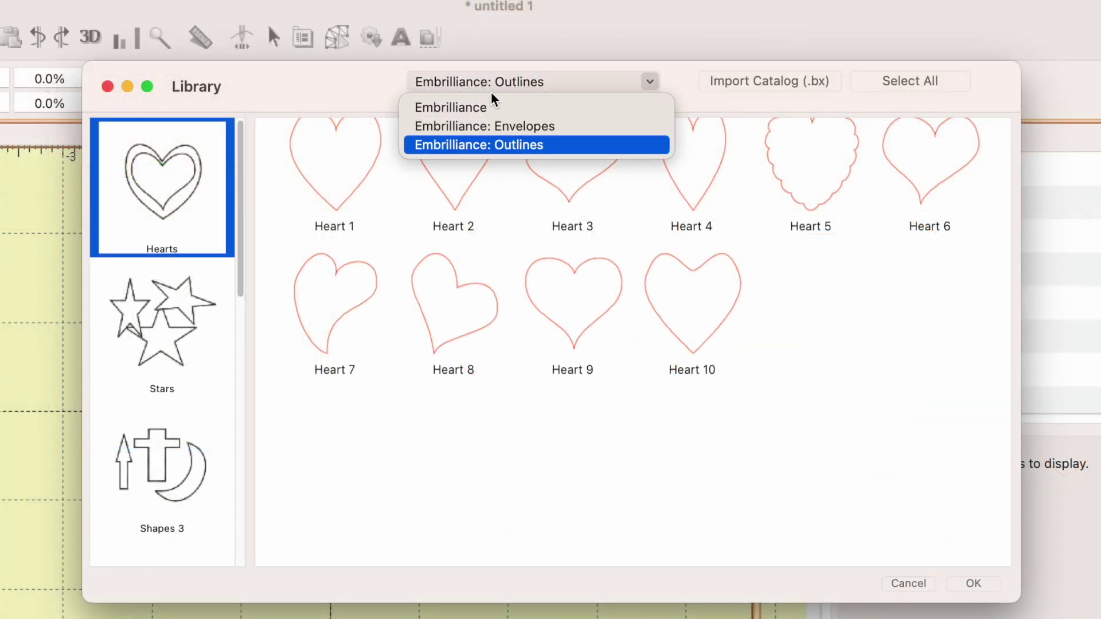
{"action": "left_click", "coordinate": [473, 110]}
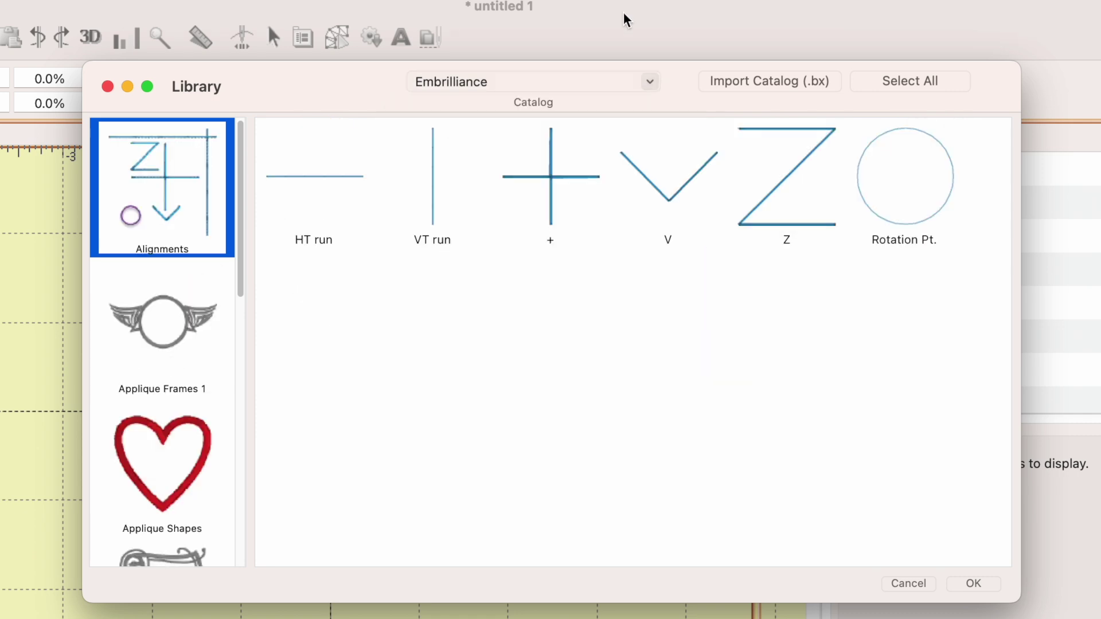
{"action": "left_click", "coordinate": [650, 83]}
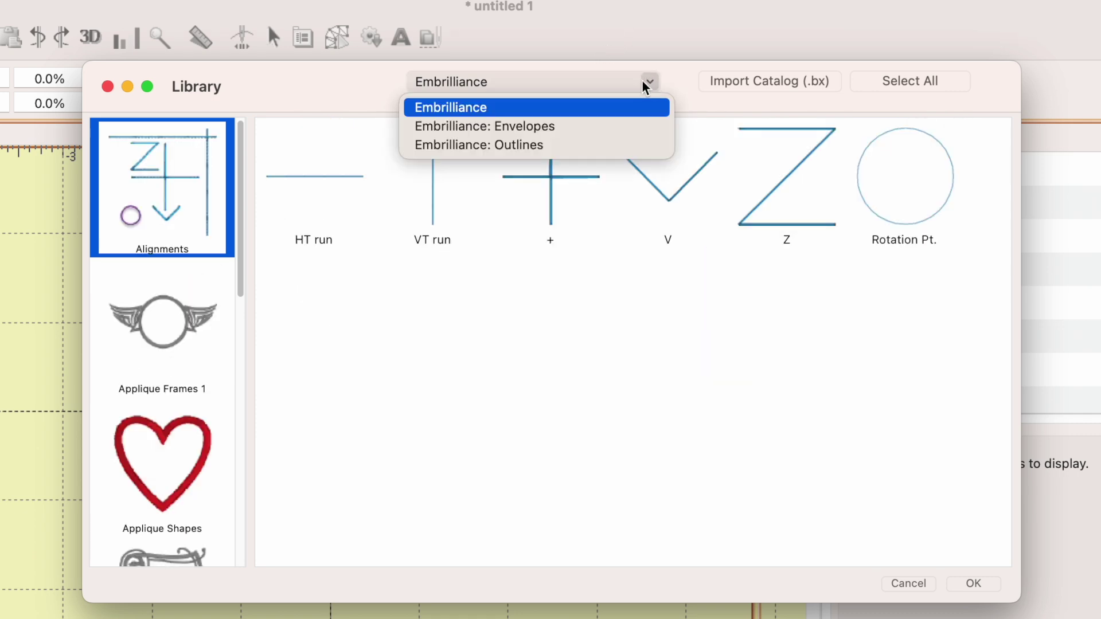
{"action": "left_click", "coordinate": [541, 156]}
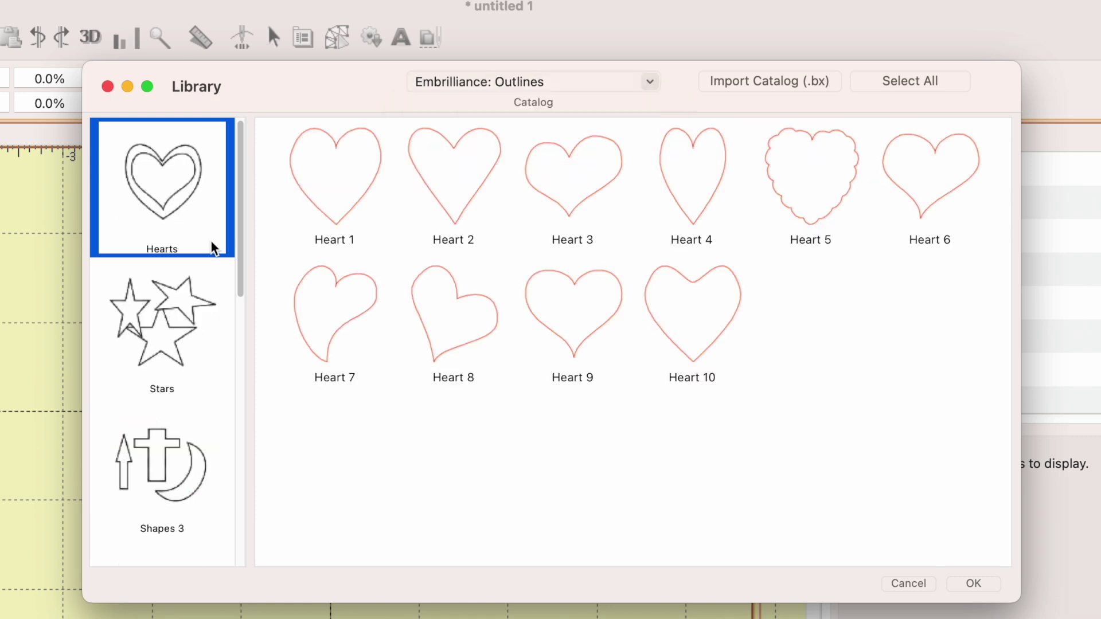
{"action": "left_click", "coordinate": [184, 327]}
{"action": "left_click", "coordinate": [181, 438]}
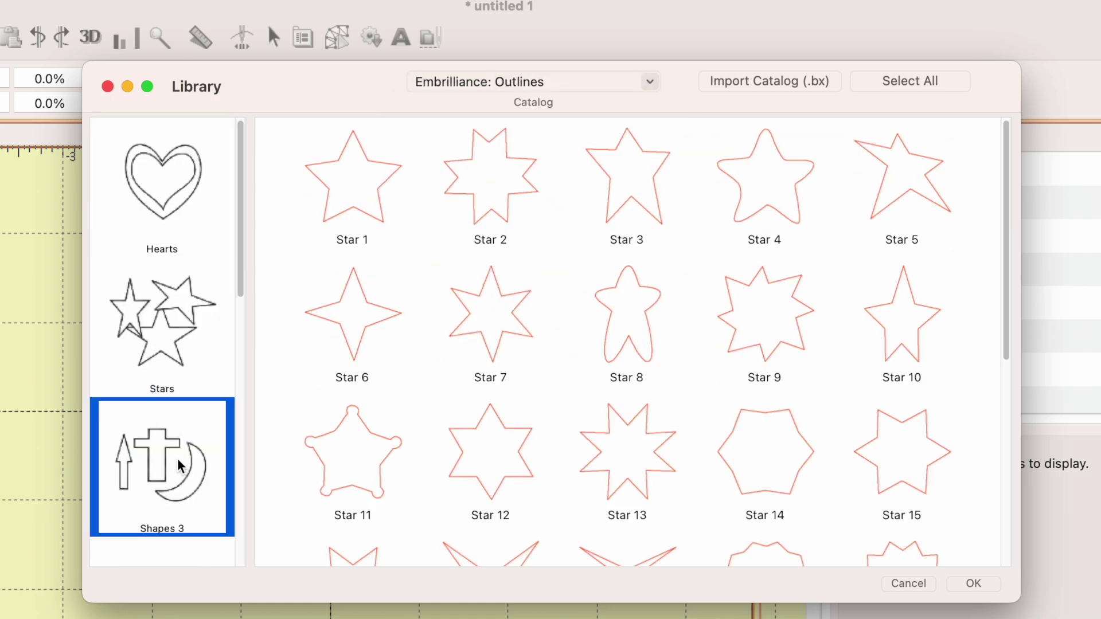
{"action": "left_click", "coordinate": [652, 84]}
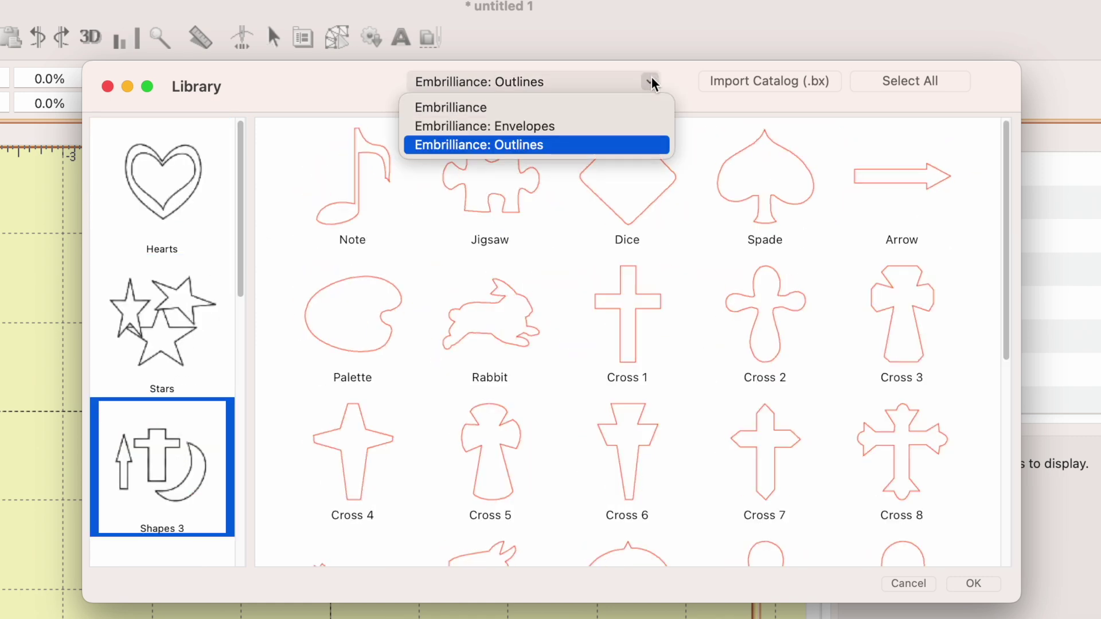
{"action": "left_click", "coordinate": [553, 126]}
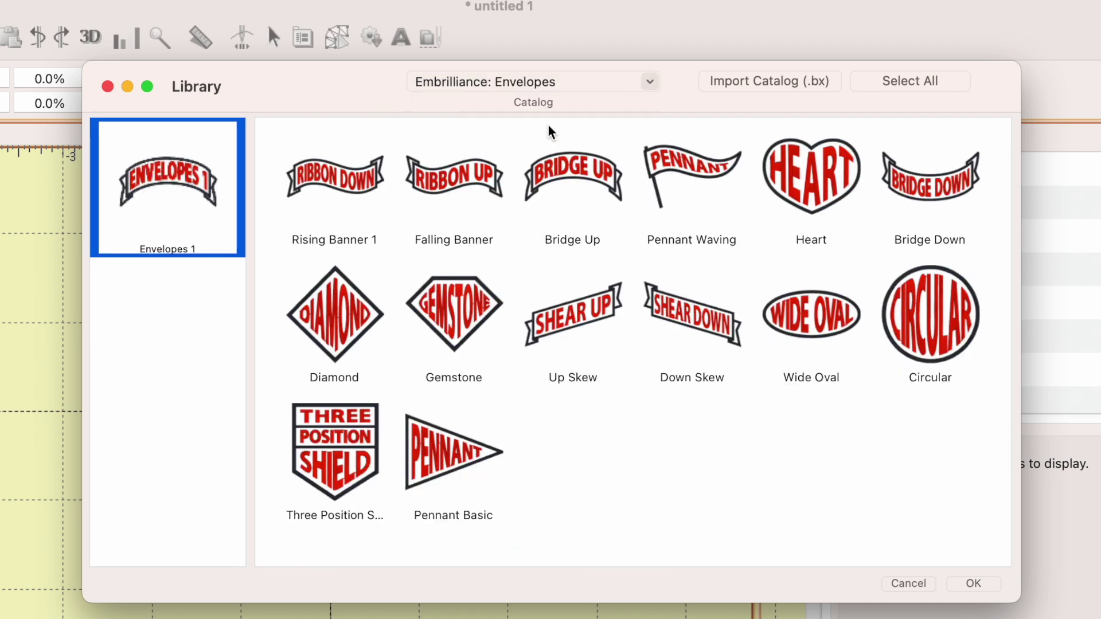
{"action": "left_click", "coordinate": [444, 457]}
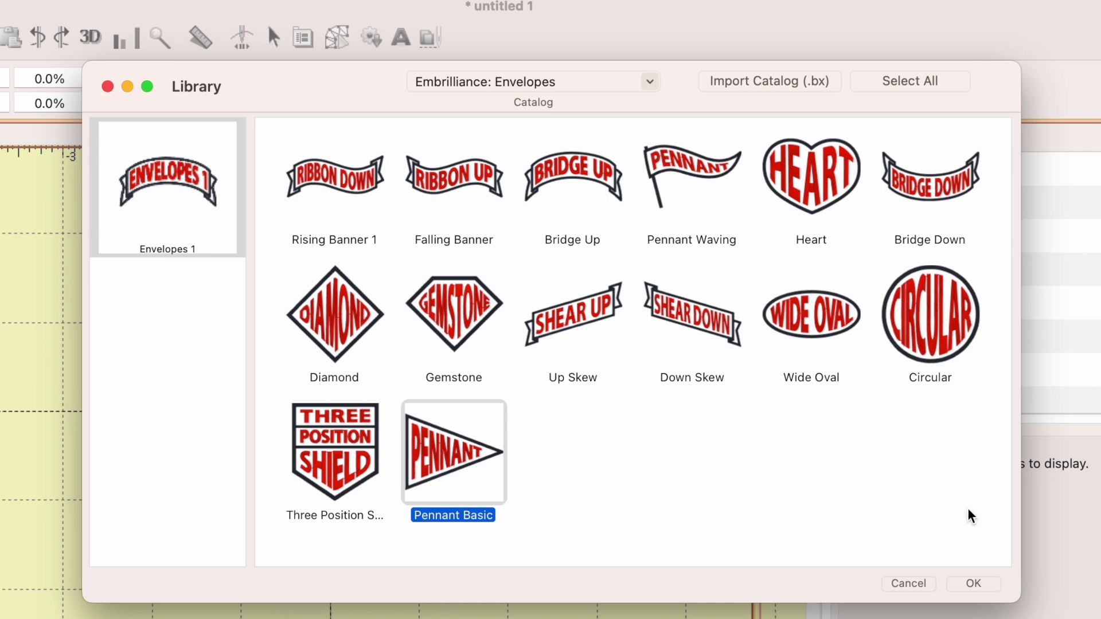
{"action": "left_click", "coordinate": [975, 584]}
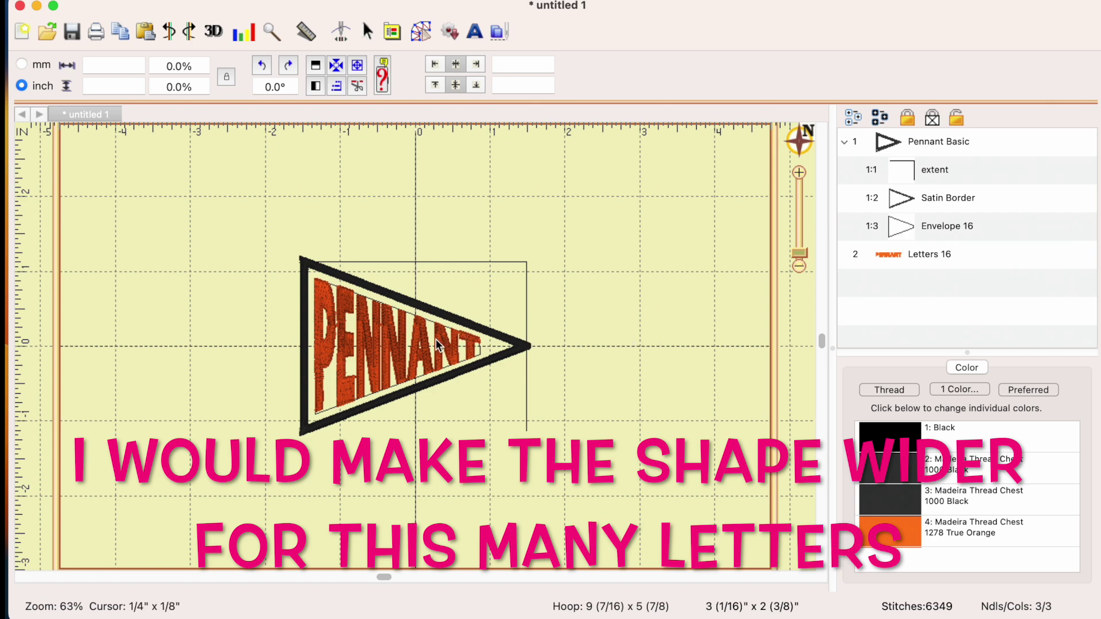
Delete the pennant's extent layer and the Letters 16 PENNANT lettering
{"action": "left_click", "coordinate": [972, 143]}
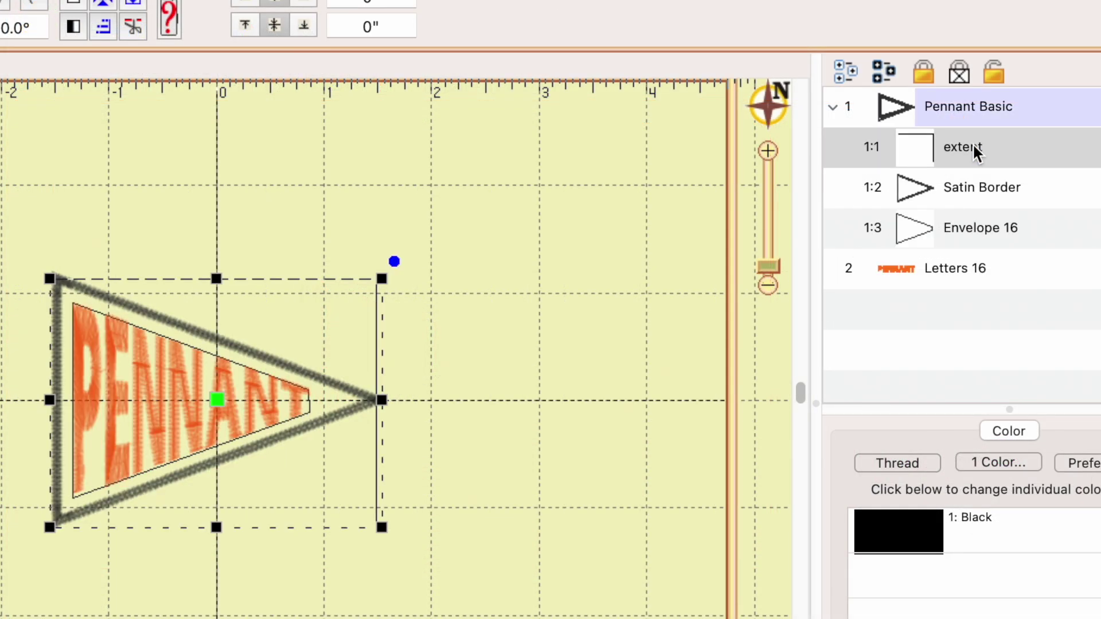
{"action": "key", "text": "Delete"}
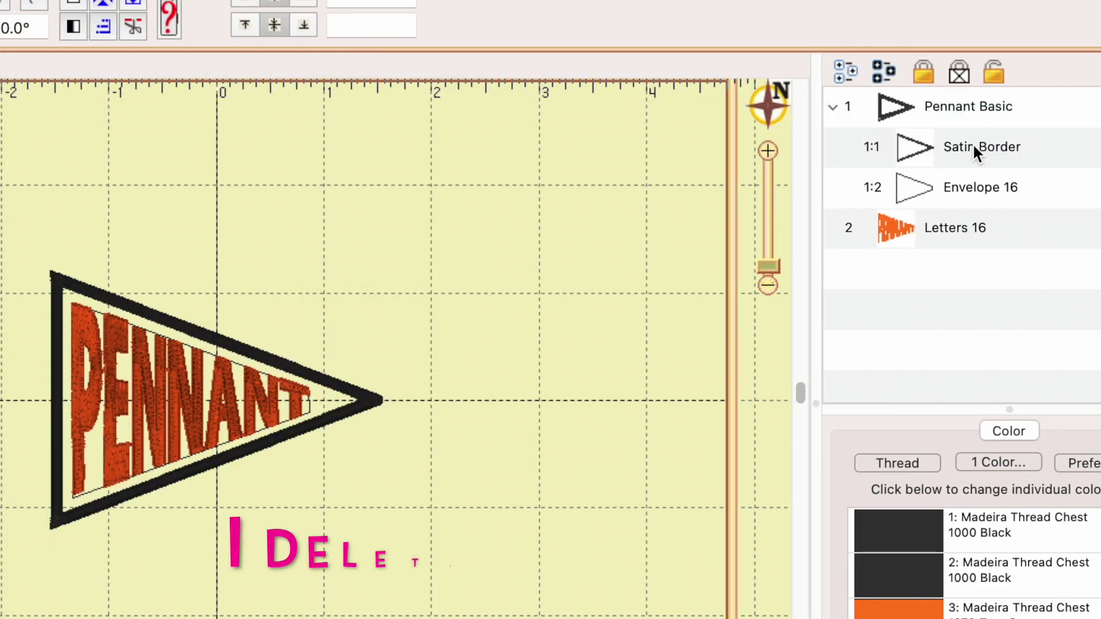
{"action": "left_click", "coordinate": [947, 228]}
{"action": "key", "text": "Delete"}
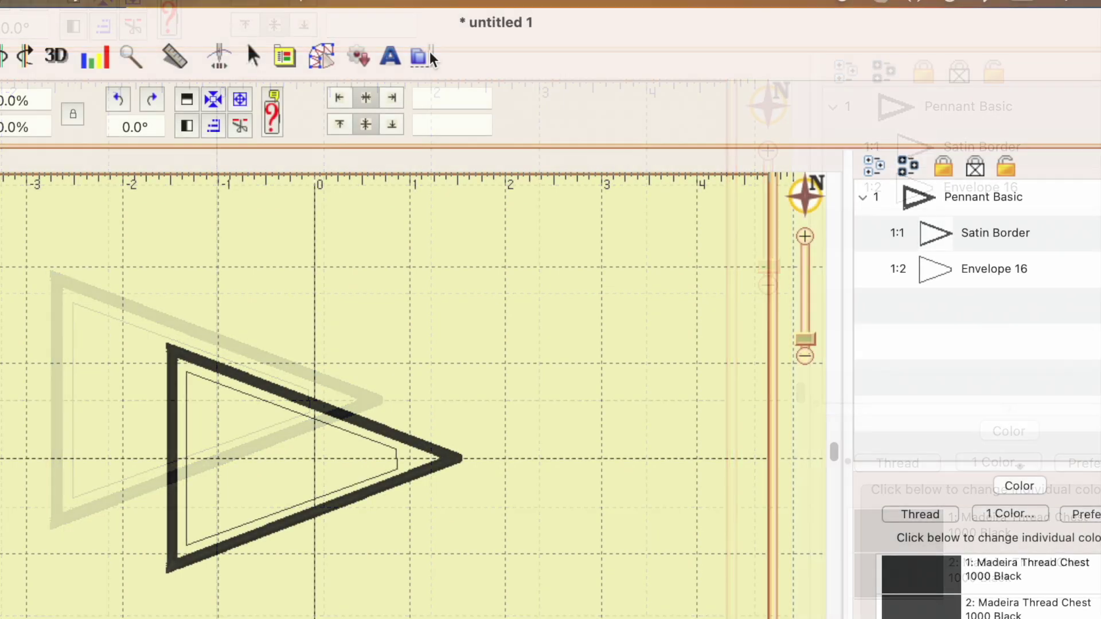
Add a new lettering object reading SOPHIE inside the pennant
{"action": "left_click", "coordinate": [392, 57]}
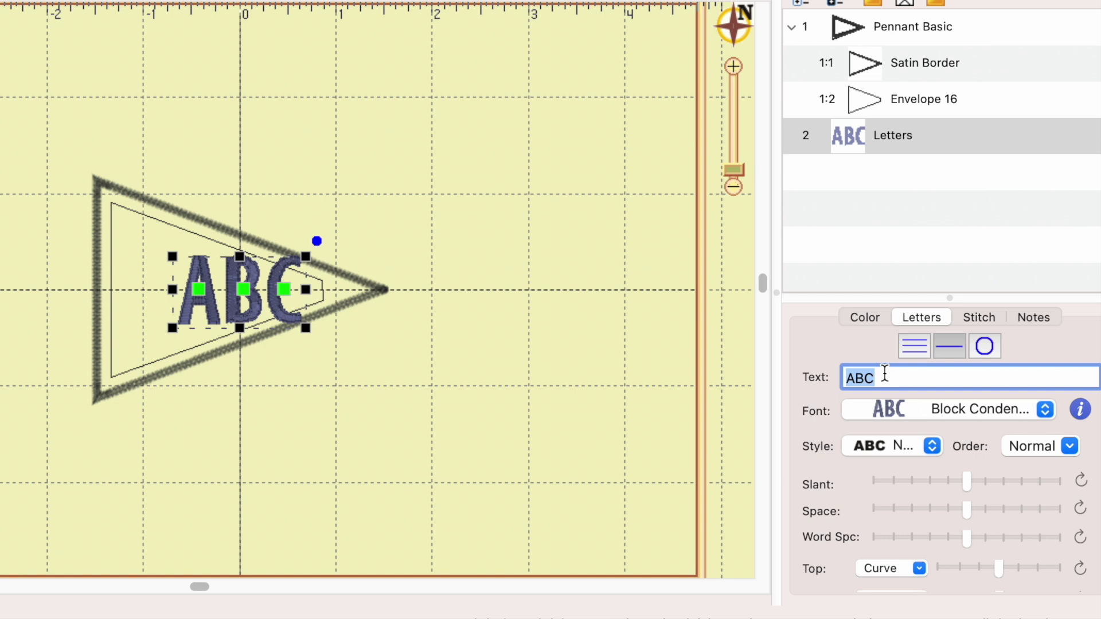
{"action": "type", "text": "SOPHIE"}
{"action": "key", "text": "Return"}
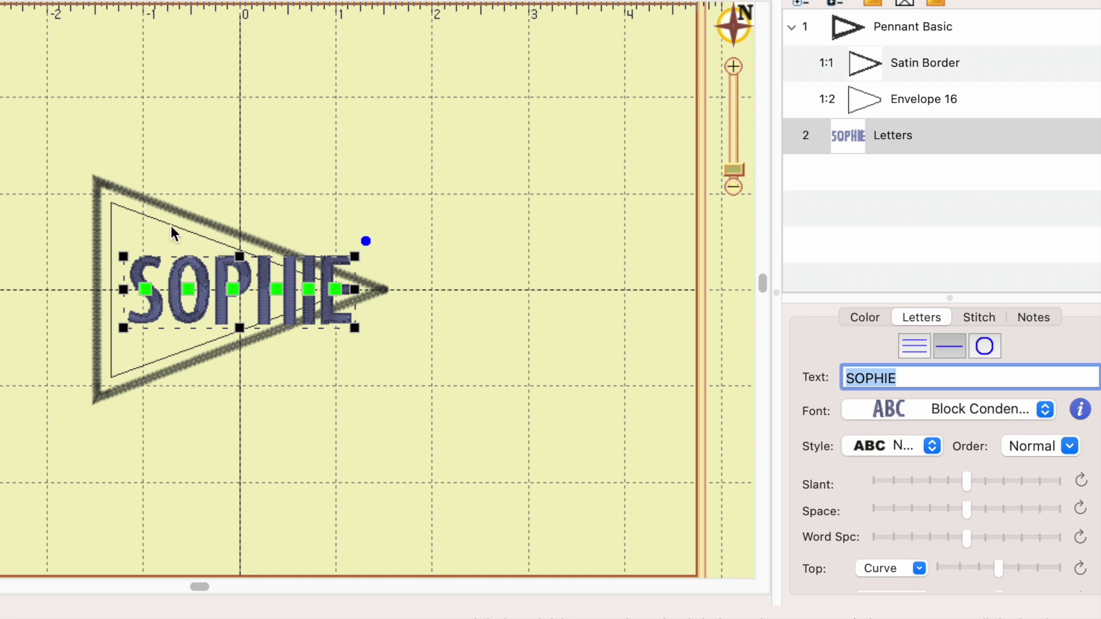
{"action": "left_click", "coordinate": [490, 302]}
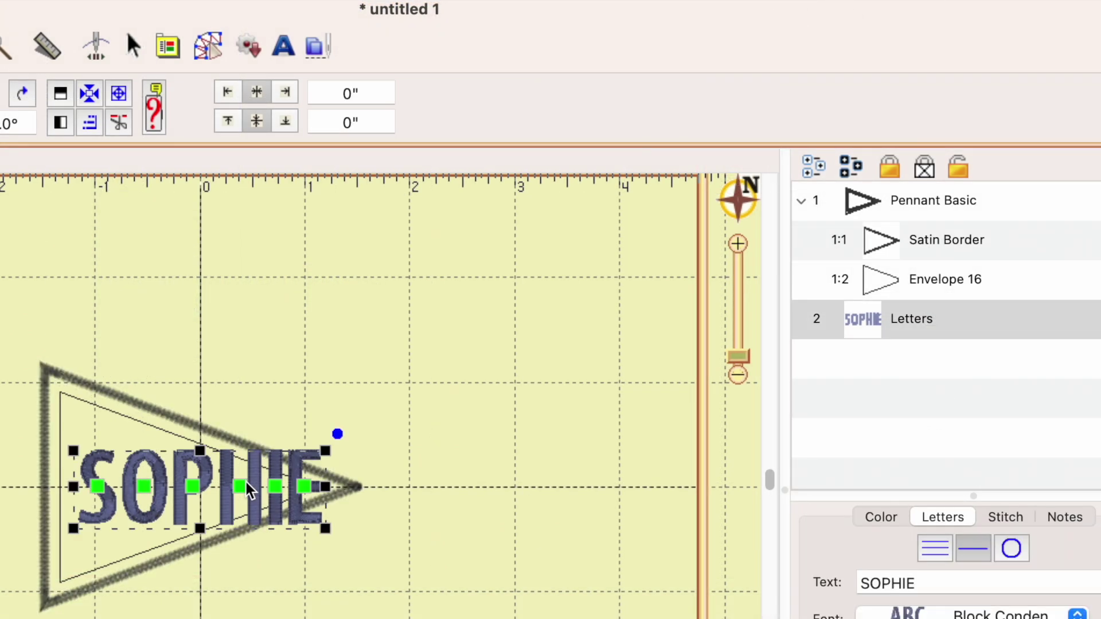
Rename the Letters layer to 'Letters 16' so SOPHIE fills the pennant envelope
{"action": "double_click", "coordinate": [960, 324]}
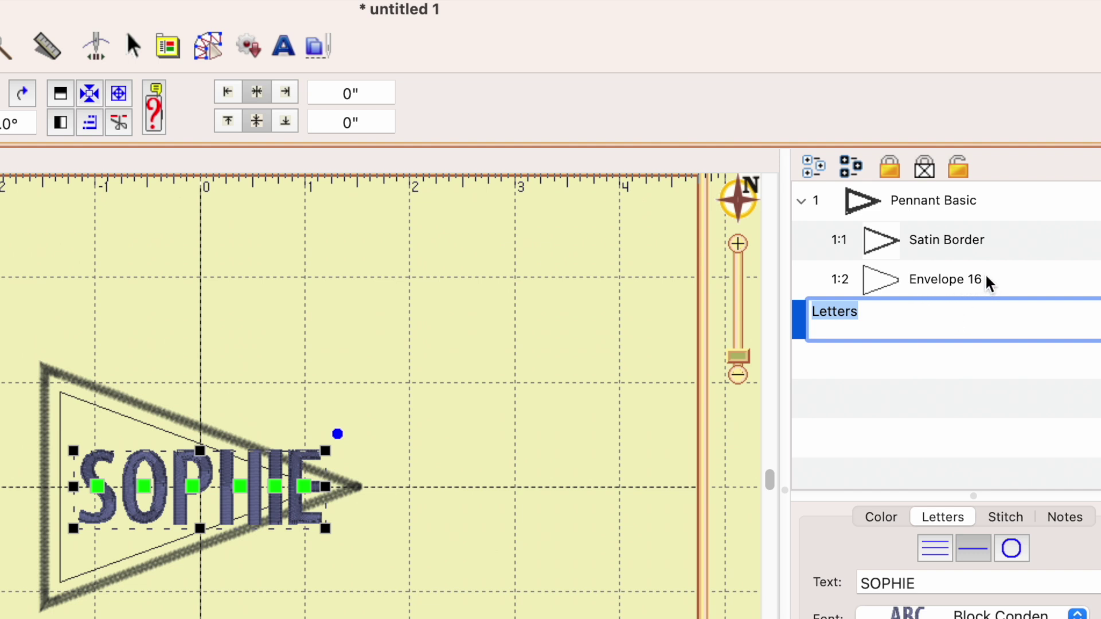
{"action": "left_click", "coordinate": [894, 312]}
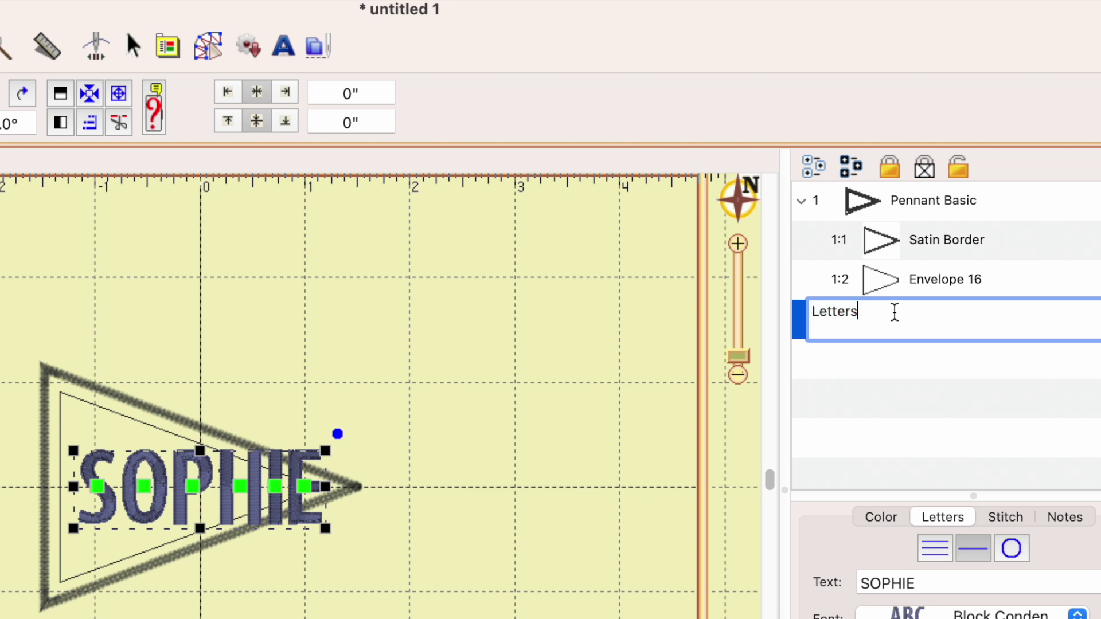
{"action": "type", "text": "16"}
{"action": "left_click", "coordinate": [469, 514]}
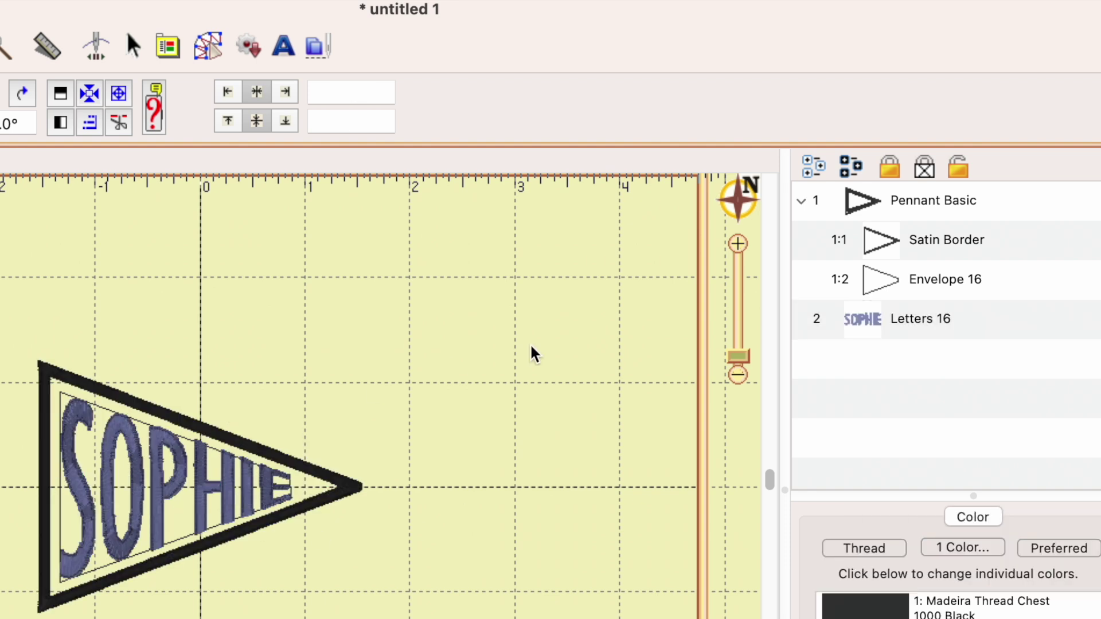
Delete the Letters 16 SOPHIE lettering and the whole Pennant Basic design
{"action": "left_click", "coordinate": [917, 323]}
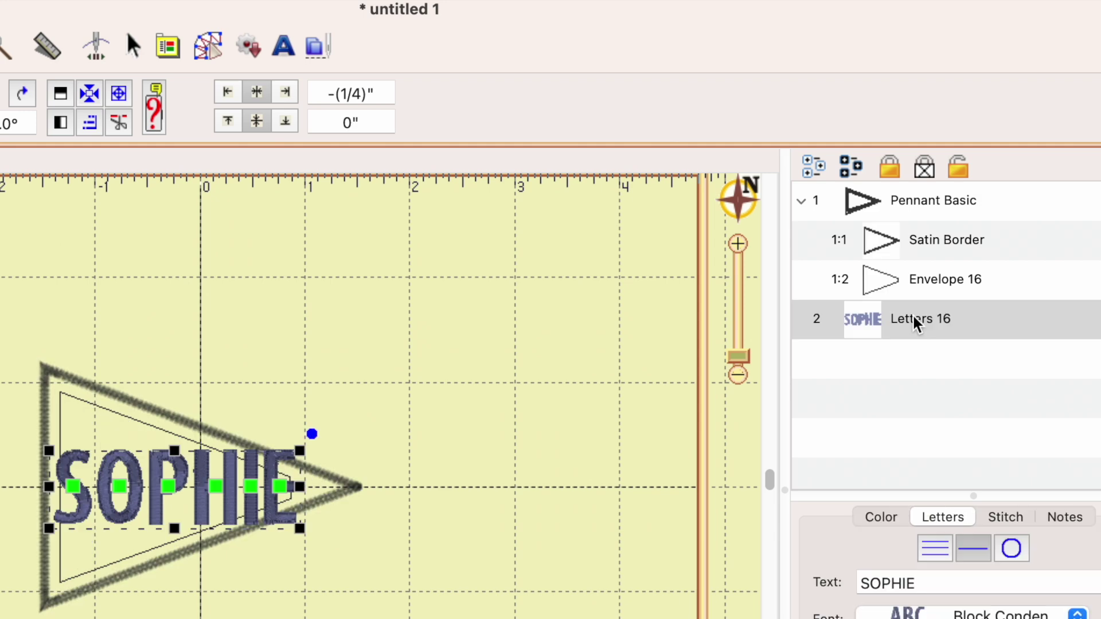
{"action": "key", "text": "Delete"}
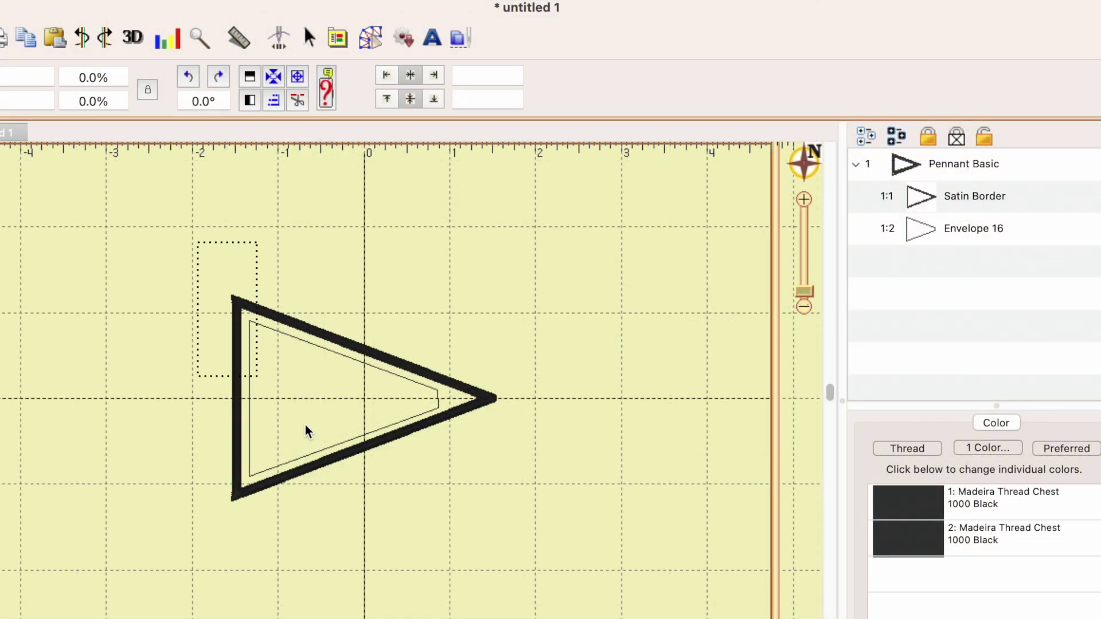
{"action": "left_click_drag", "start_coordinate": [306, 432], "coordinate": [556, 575]}
{"action": "key", "text": "Delete"}
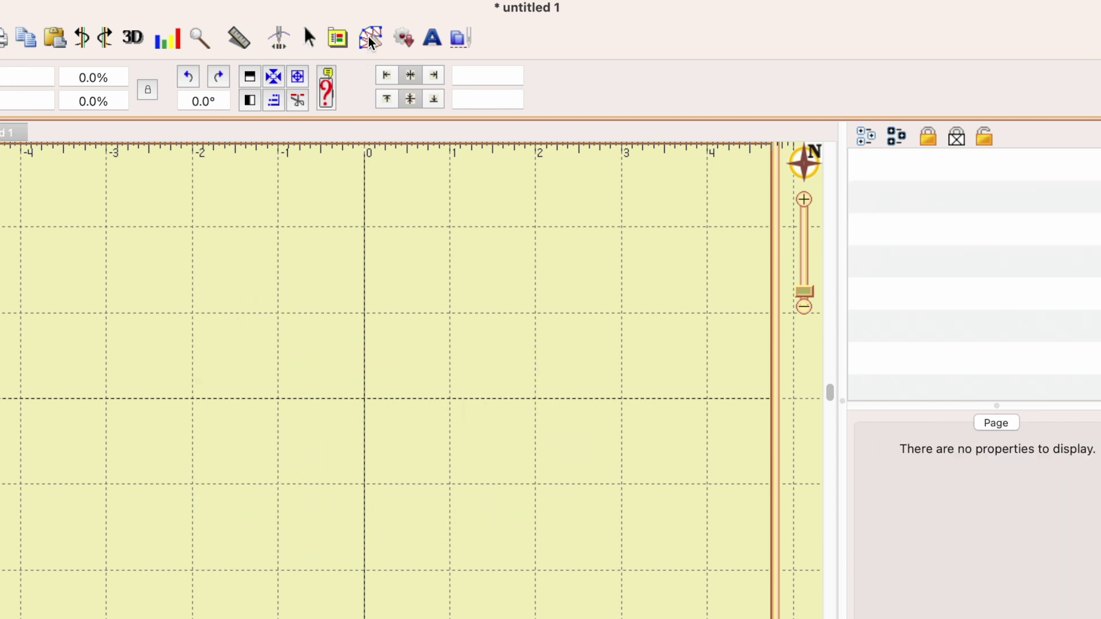
Merge the Falling Banner envelope design from the library and select its Letters 2 lettering
{"action": "left_click", "coordinate": [405, 39]}
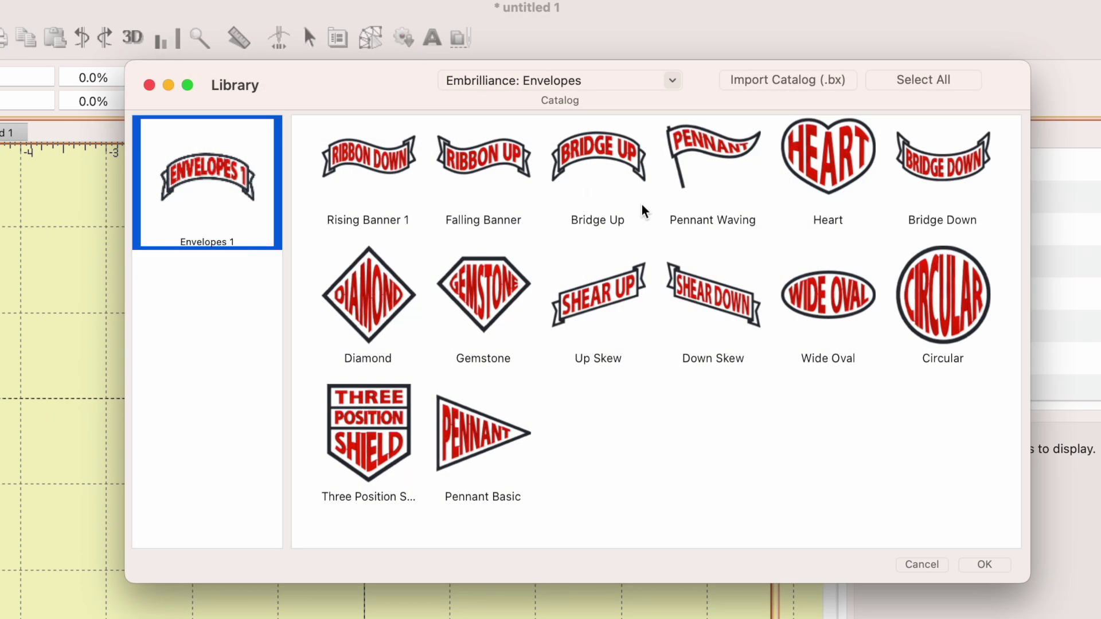
{"action": "left_click", "coordinate": [624, 159]}
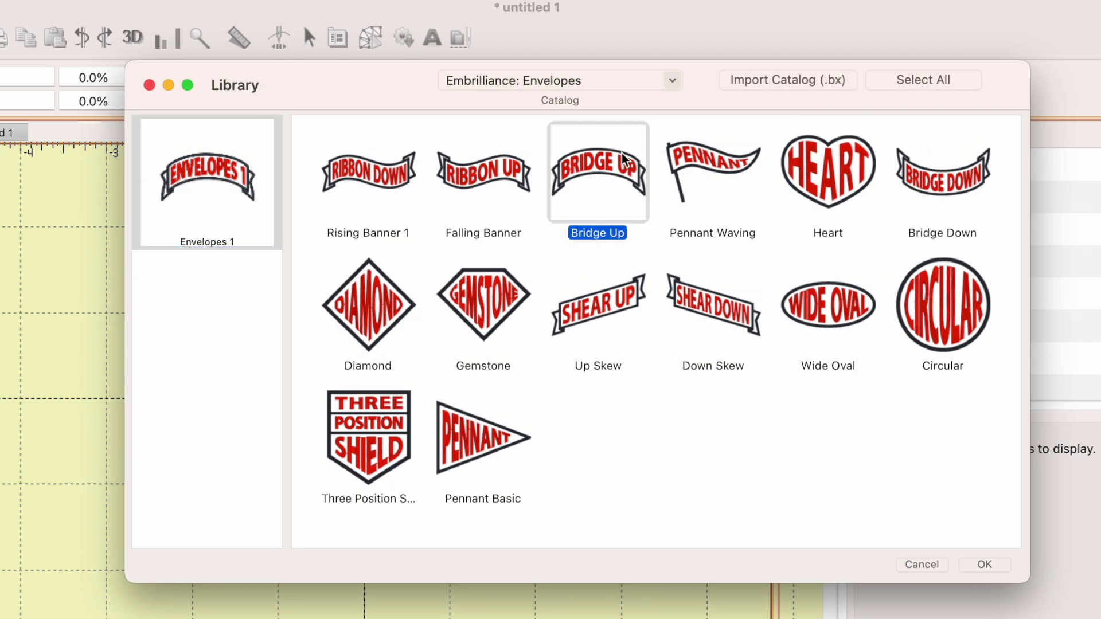
{"action": "left_click", "coordinate": [491, 178]}
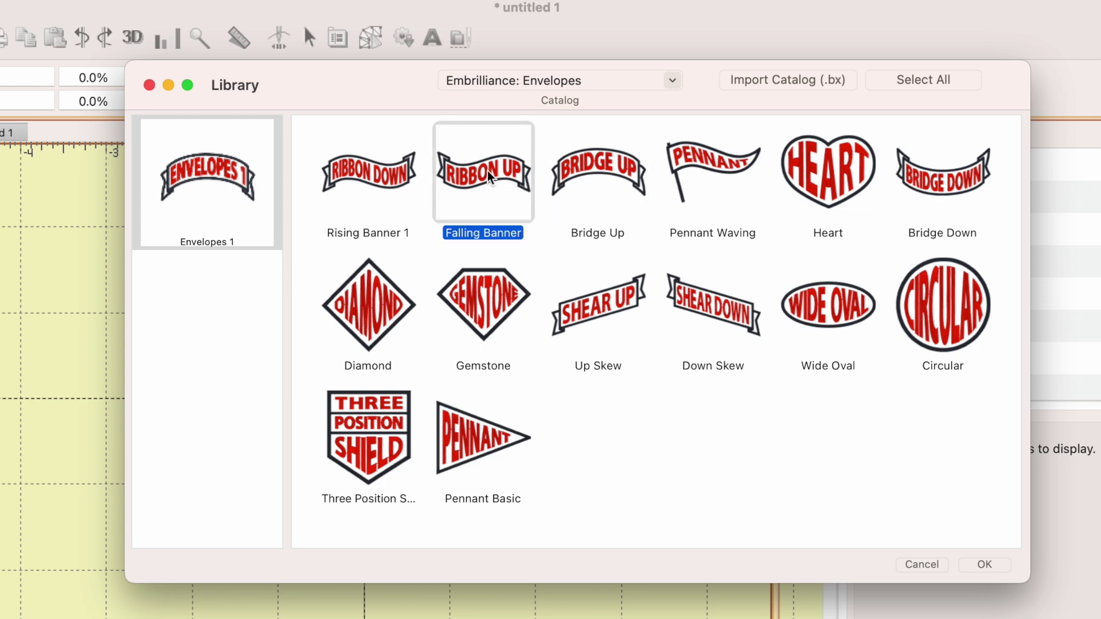
{"action": "left_click", "coordinate": [986, 564]}
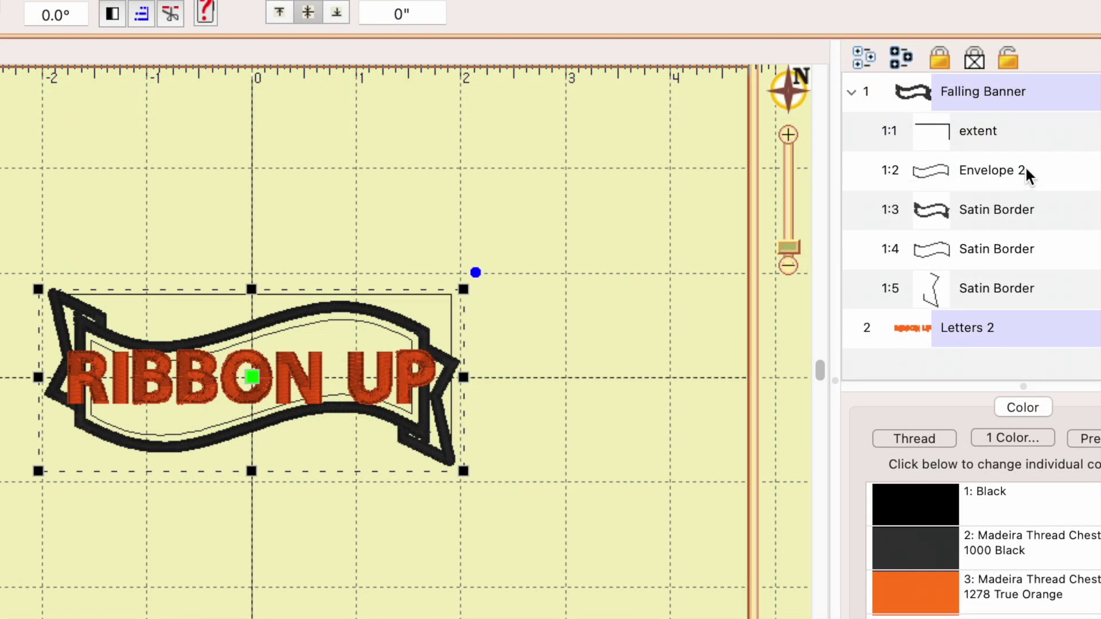
{"action": "left_click", "coordinate": [975, 327]}
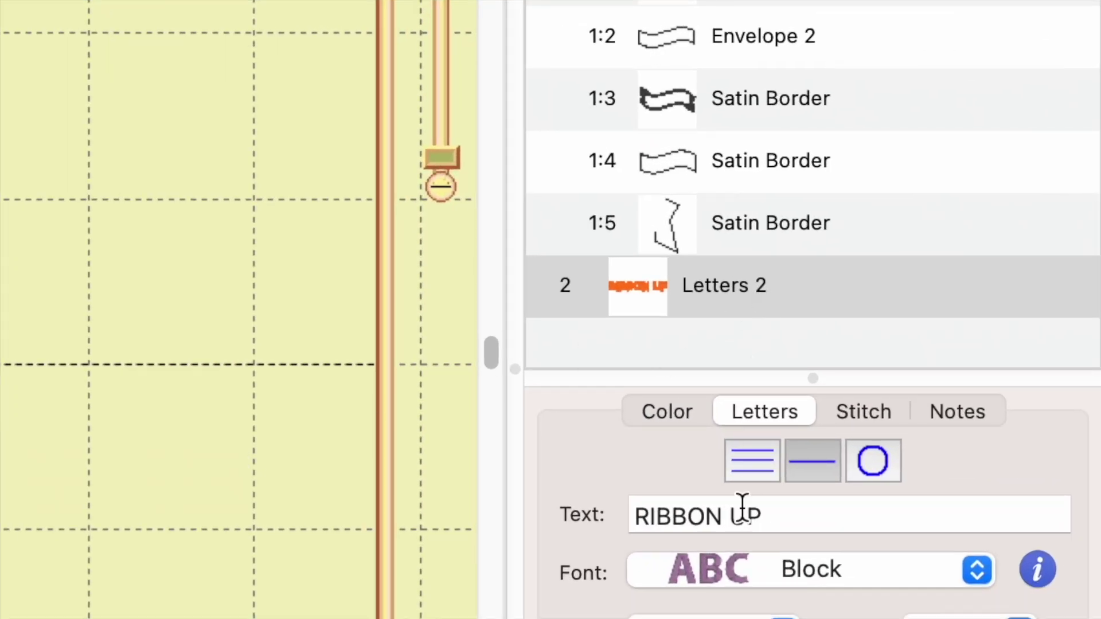
Replace the banner's RIBBON UP text with SOPHIE, then select the whole banner design
{"action": "left_click_drag", "start_coordinate": [789, 516], "coordinate": [629, 509]}
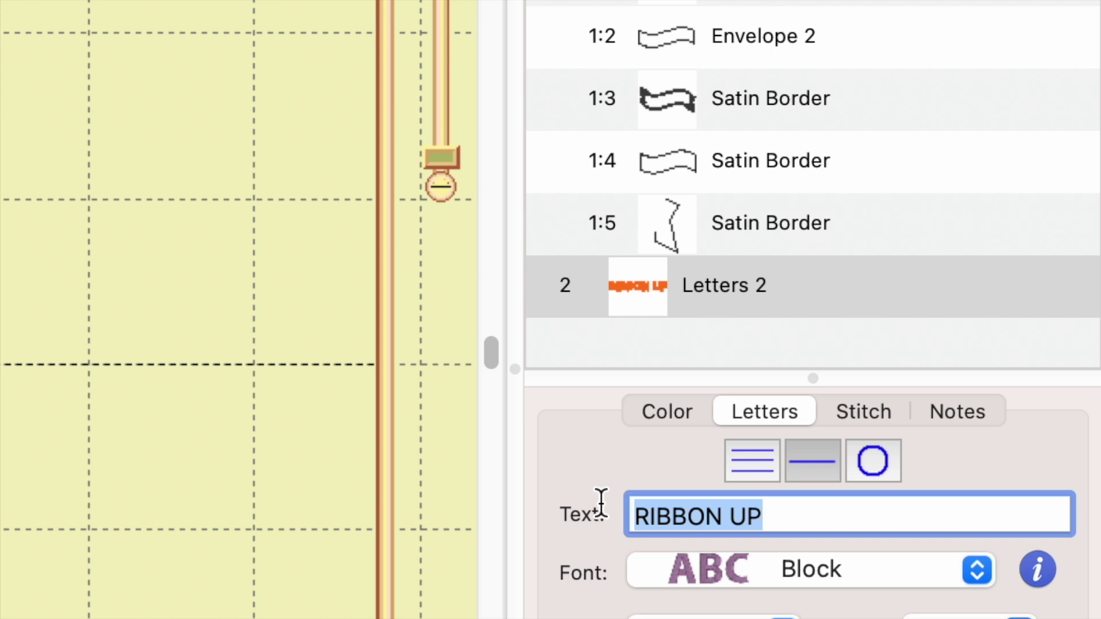
{"action": "type", "text": "SOPHIE"}
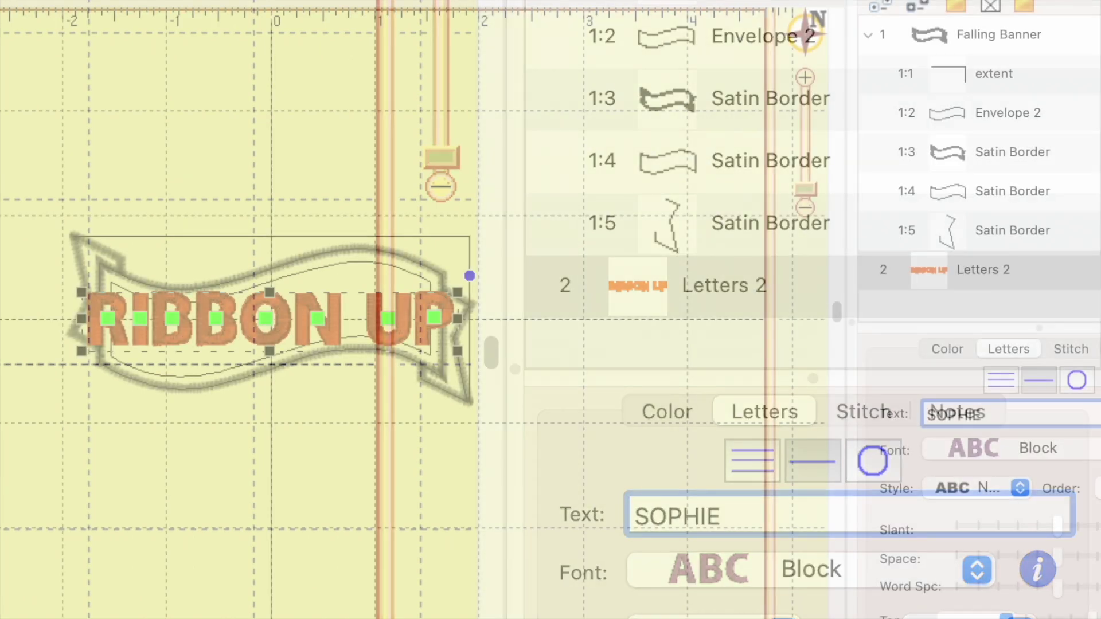
{"action": "key", "text": "Return"}
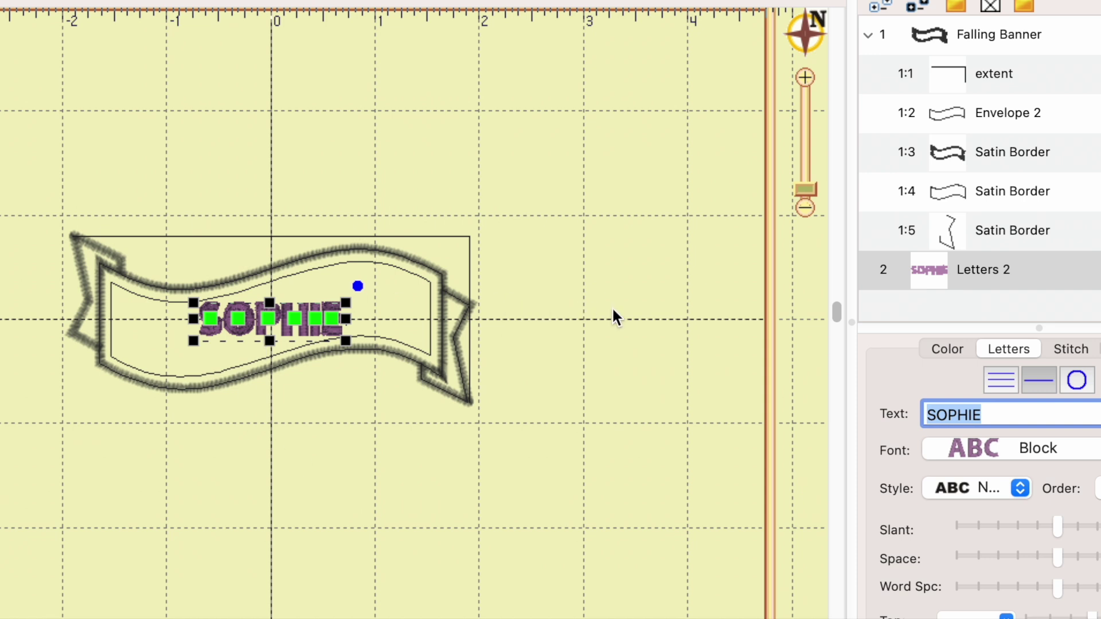
{"action": "left_click", "coordinate": [607, 346]}
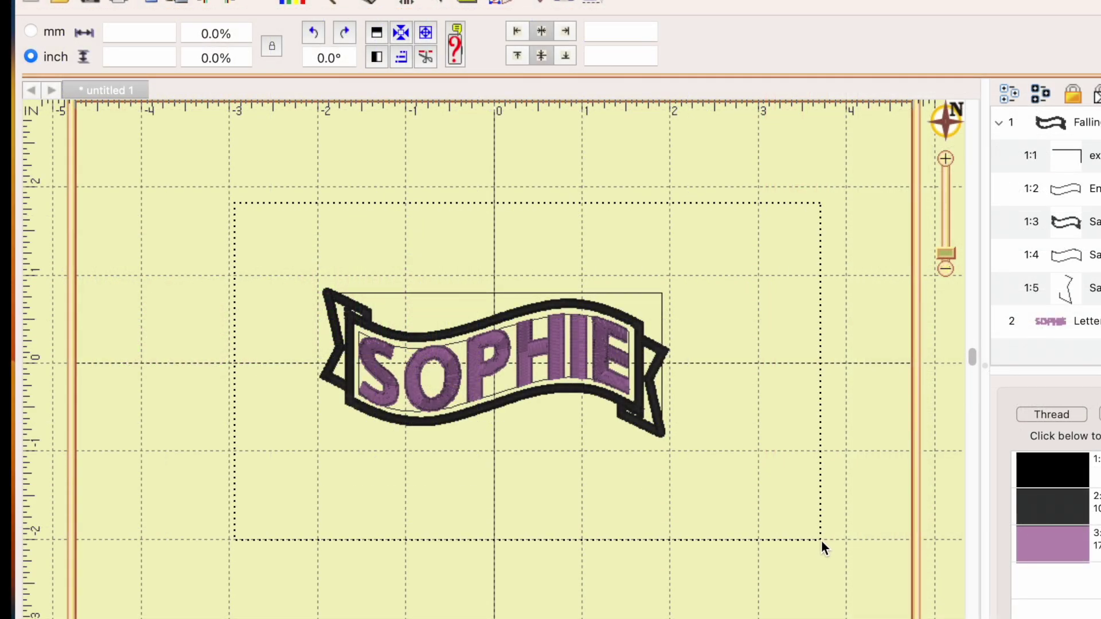
{"action": "key", "text": "super+a"}
Swap the banner for the Cat Bundle-51.svg outline and set its height to 5 inches
{"action": "key", "text": "Delete"}
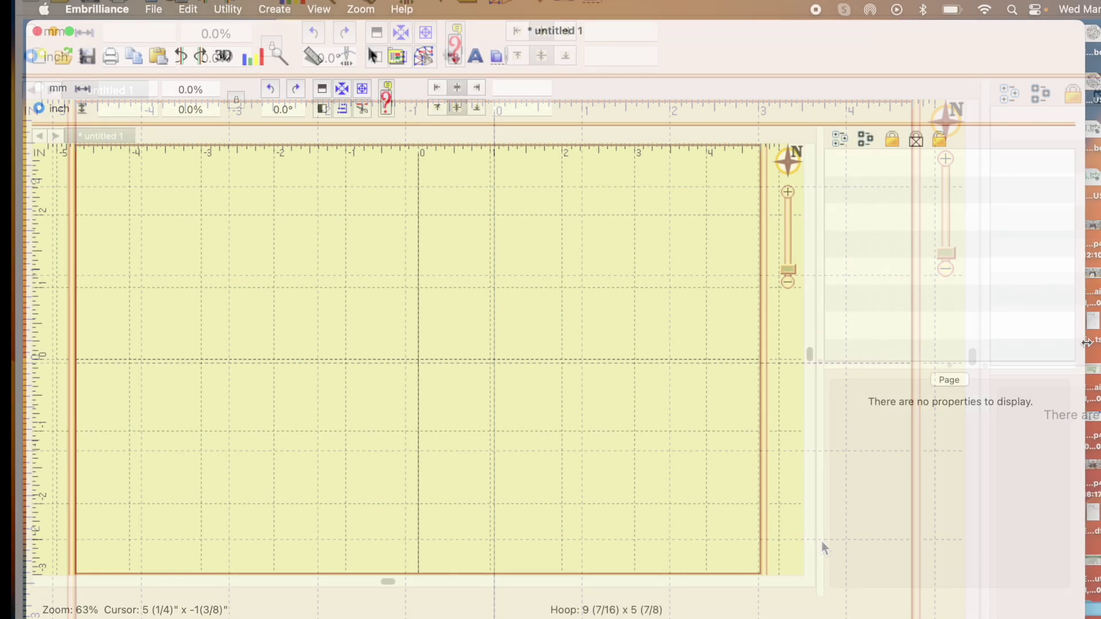
{"action": "left_click_drag", "start_coordinate": [1093, 345], "coordinate": [357, 373]}
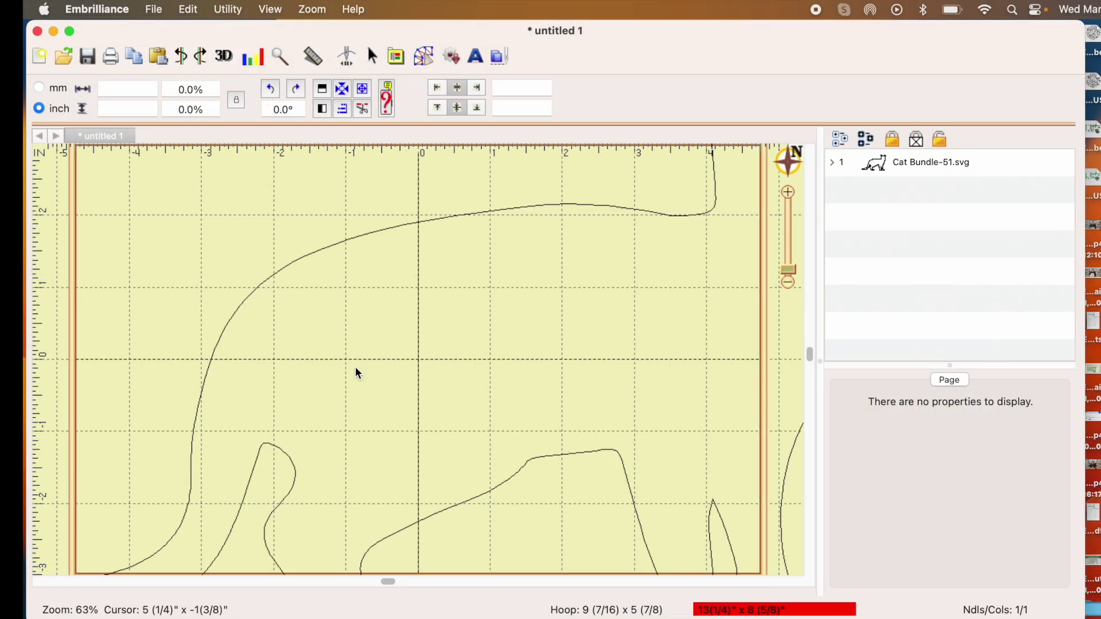
{"action": "left_click", "coordinate": [404, 227]}
{"action": "left_click", "coordinate": [406, 228]}
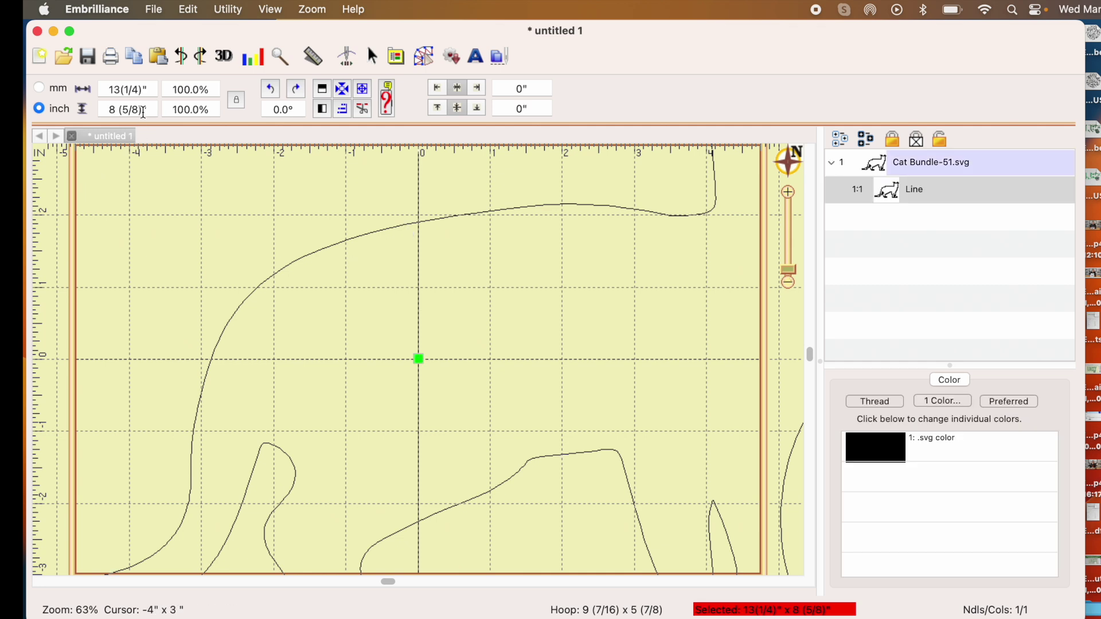
{"action": "left_click_drag", "start_coordinate": [150, 112], "coordinate": [65, 108]}
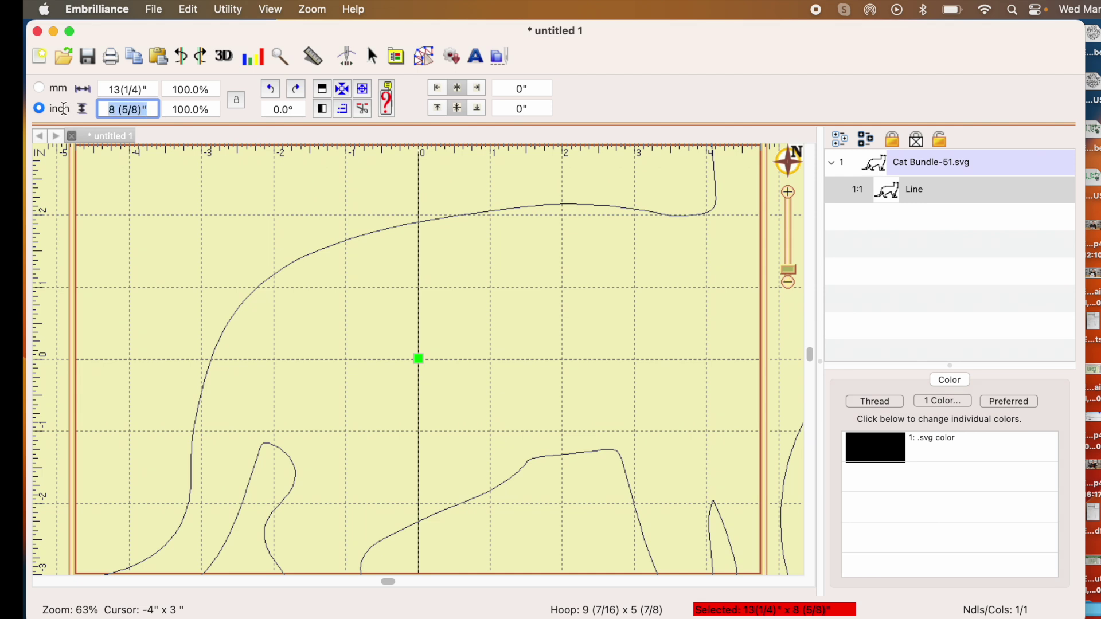
{"action": "type", "text": "5"}
{"action": "key", "text": "Return"}
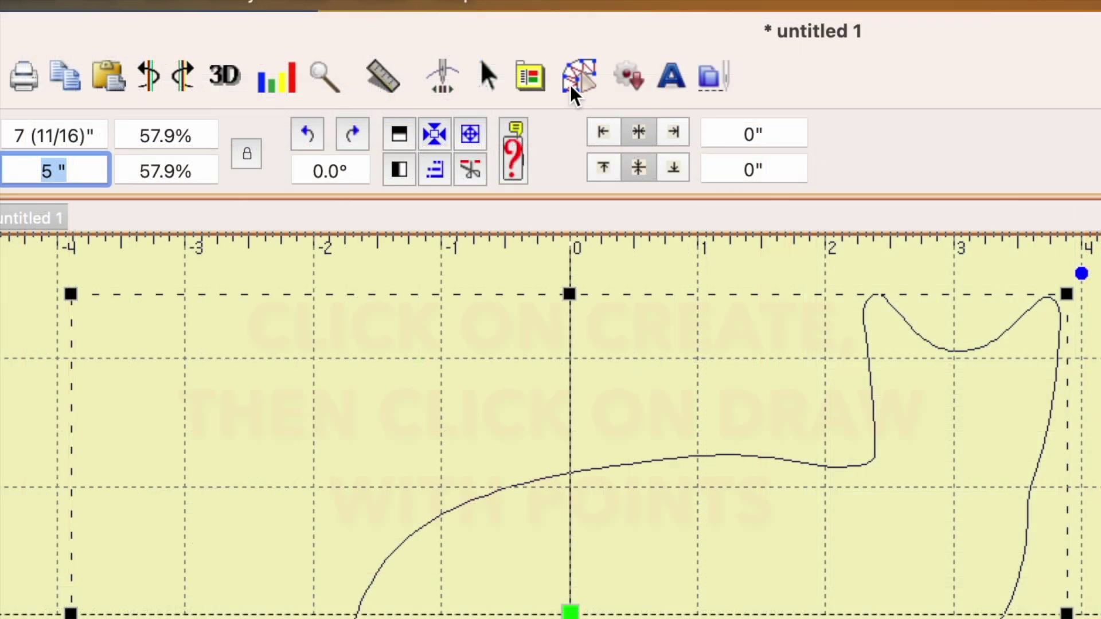
Draw a seven-point curved line along the inside of the cat's back with the Create Designs line tool
{"action": "left_click", "coordinate": [573, 77]}
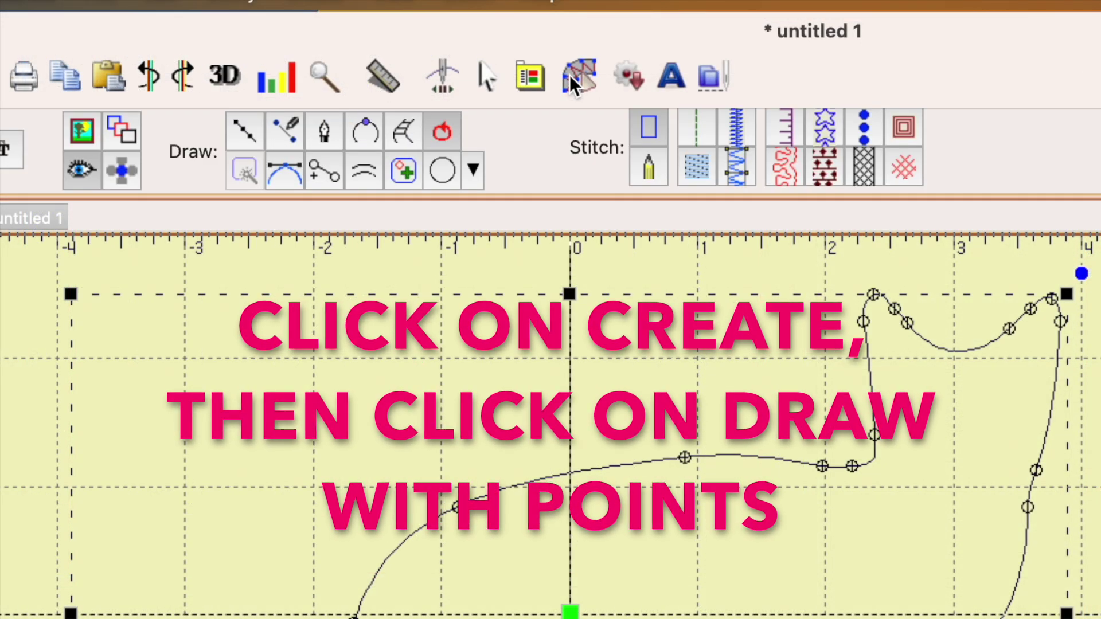
{"action": "left_click", "coordinate": [242, 130]}
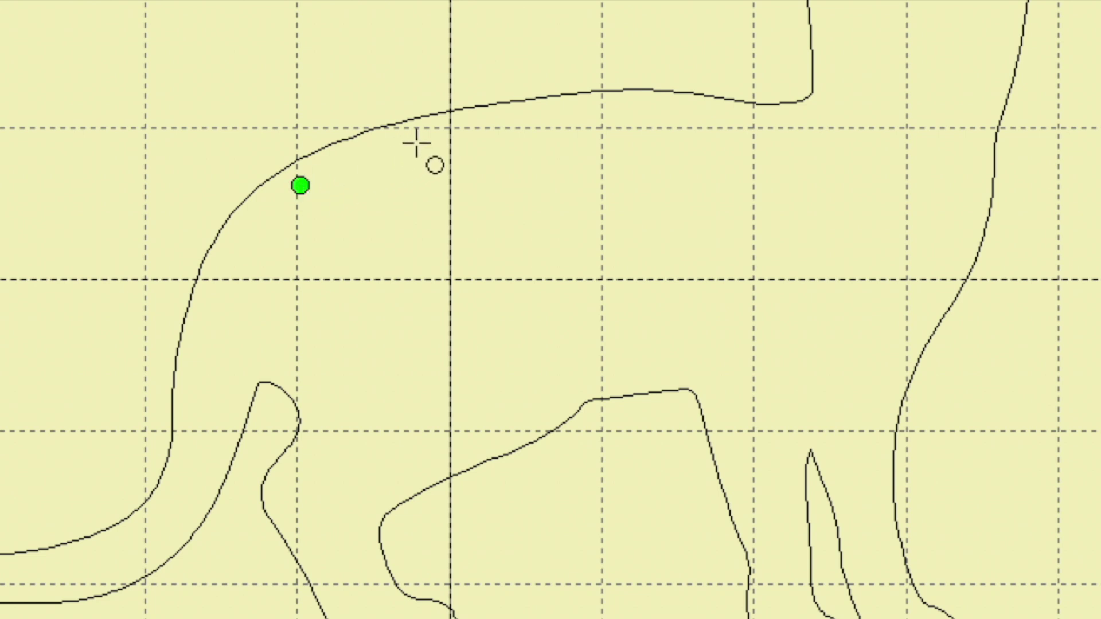
{"action": "left_click", "coordinate": [425, 139]}
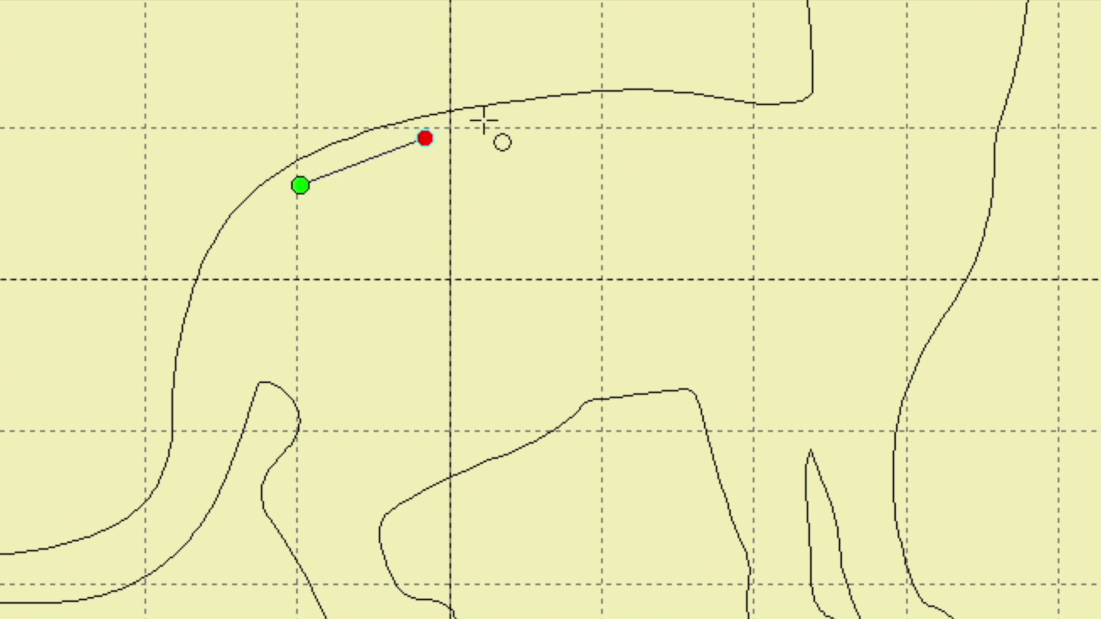
{"action": "left_click", "coordinate": [514, 121]}
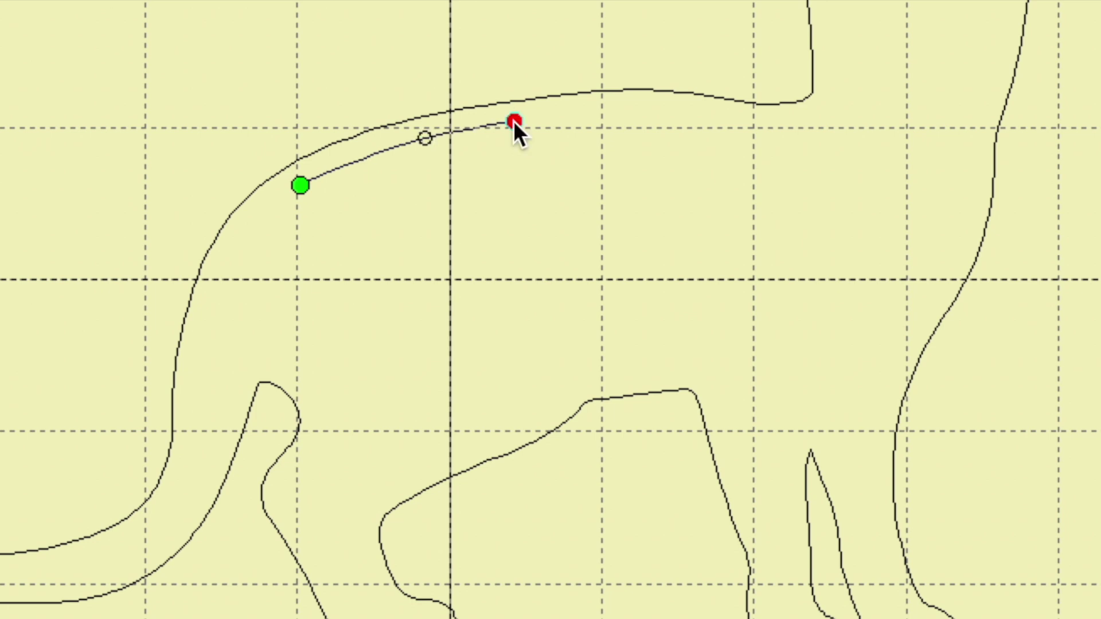
{"action": "left_click", "coordinate": [608, 109]}
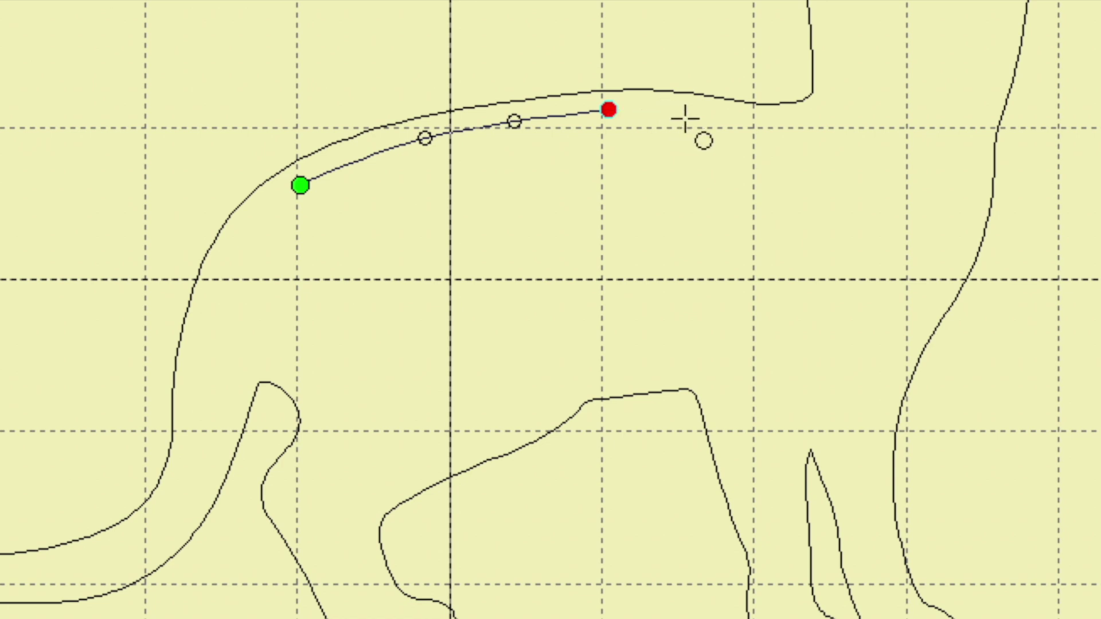
{"action": "left_click", "coordinate": [705, 117]}
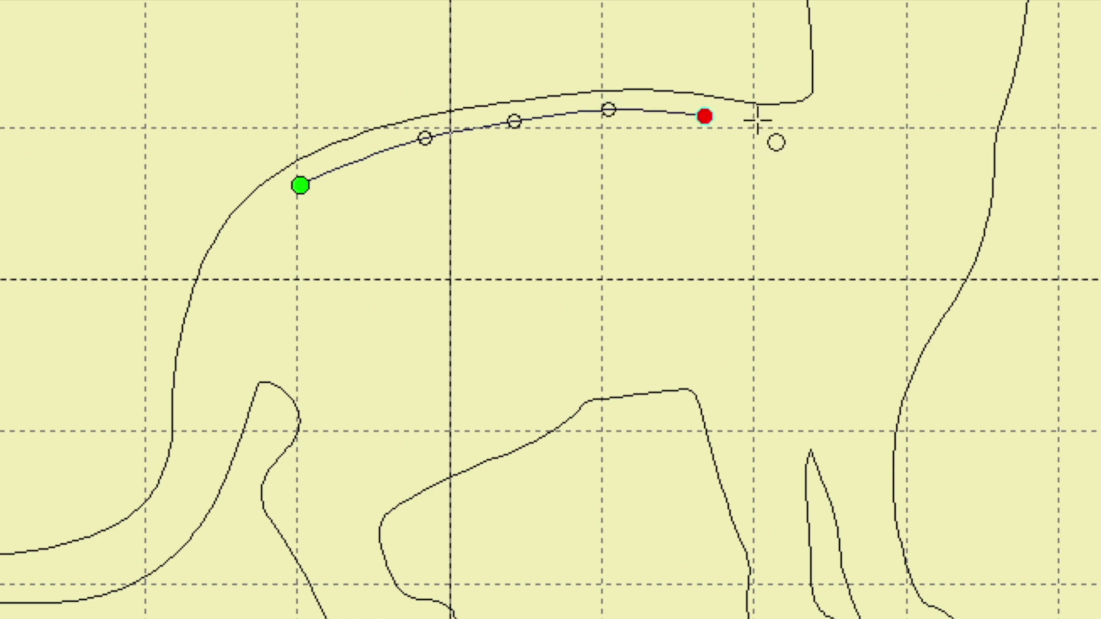
{"action": "left_click", "coordinate": [796, 131]}
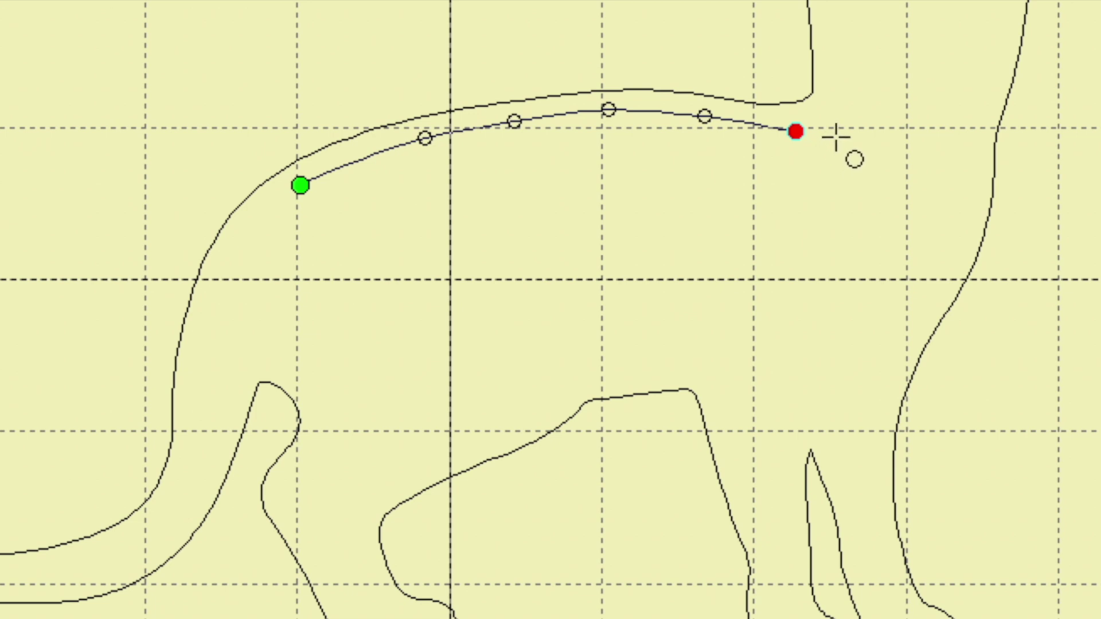
{"action": "left_click", "coordinate": [837, 136]}
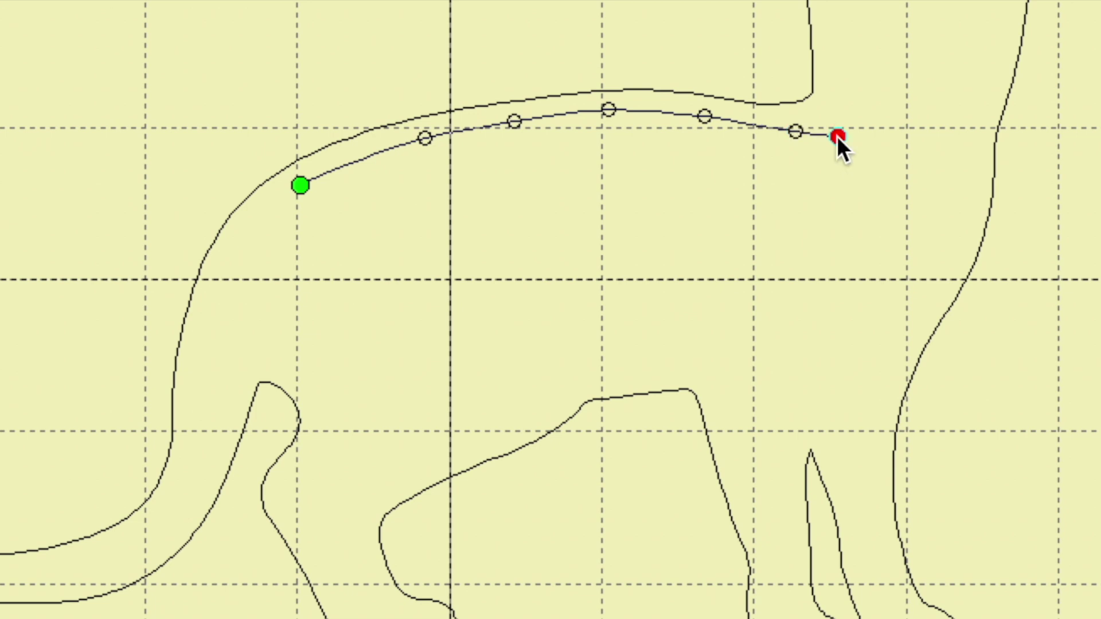
Extend the line down the right side and along the inside of the belly toward the hind leg
{"action": "left_click", "coordinate": [841, 419]}
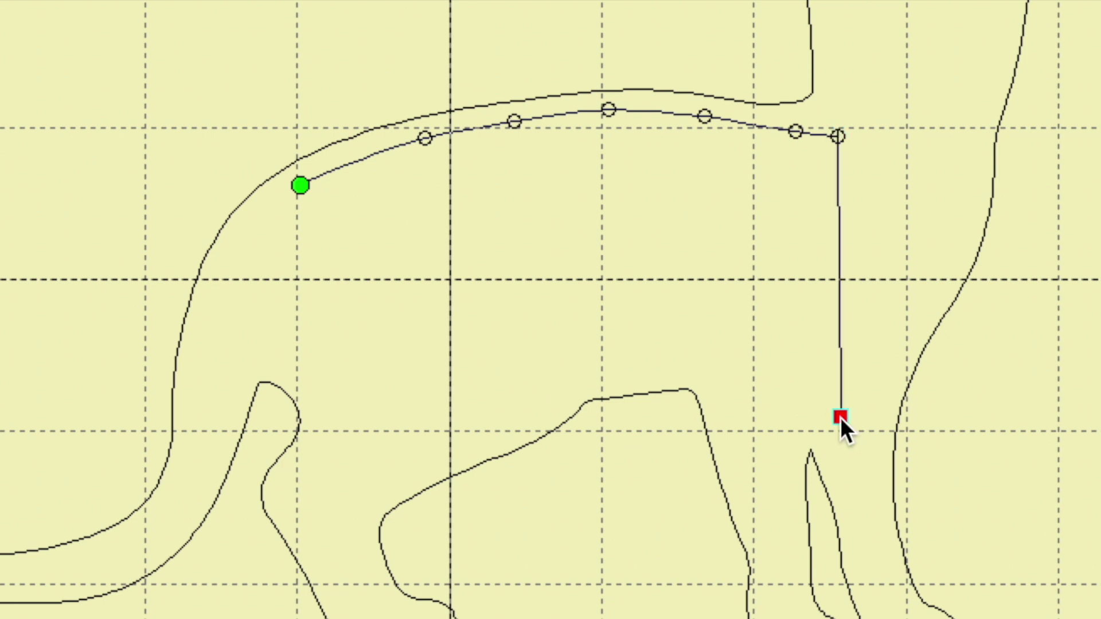
{"action": "left_click", "coordinate": [787, 417]}
{"action": "left_click", "coordinate": [743, 399]}
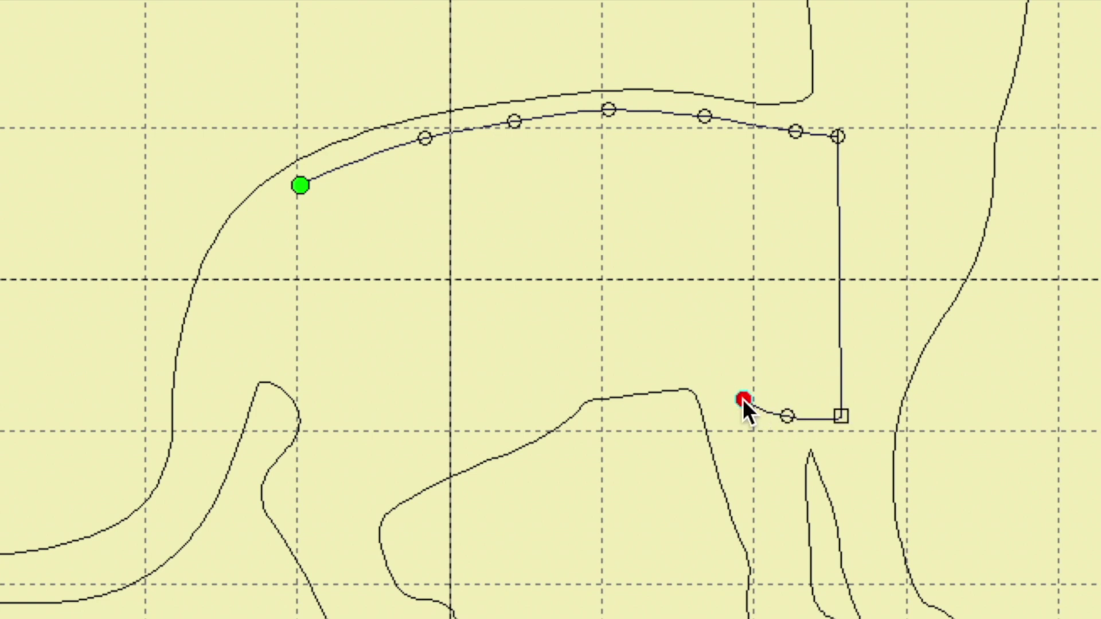
{"action": "left_click", "coordinate": [711, 371]}
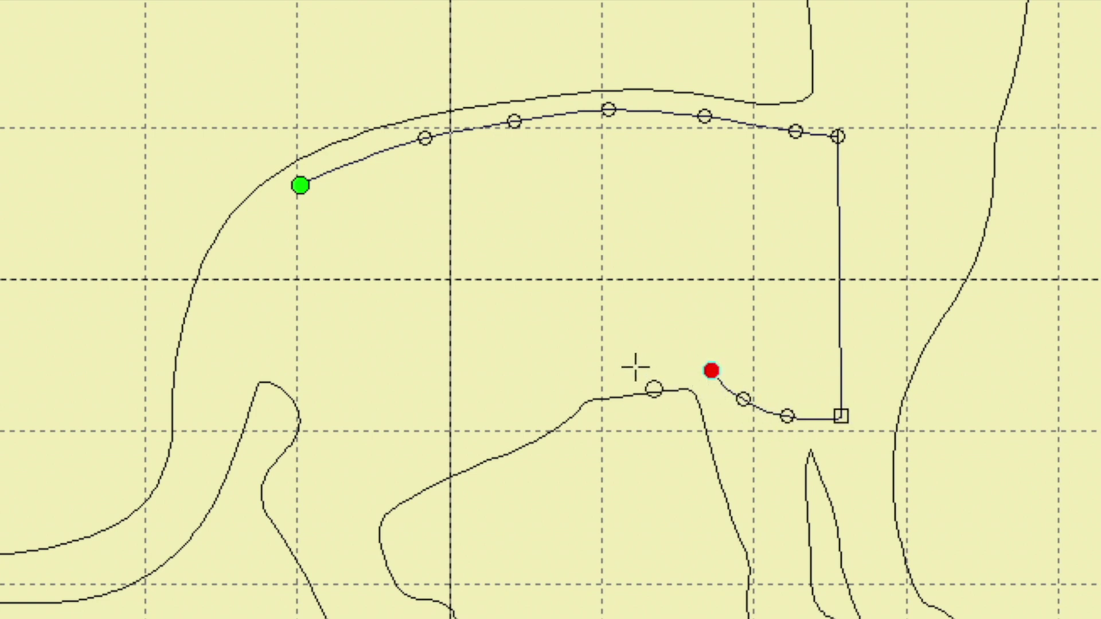
{"action": "left_click", "coordinate": [636, 367]}
{"action": "left_click", "coordinate": [573, 379]}
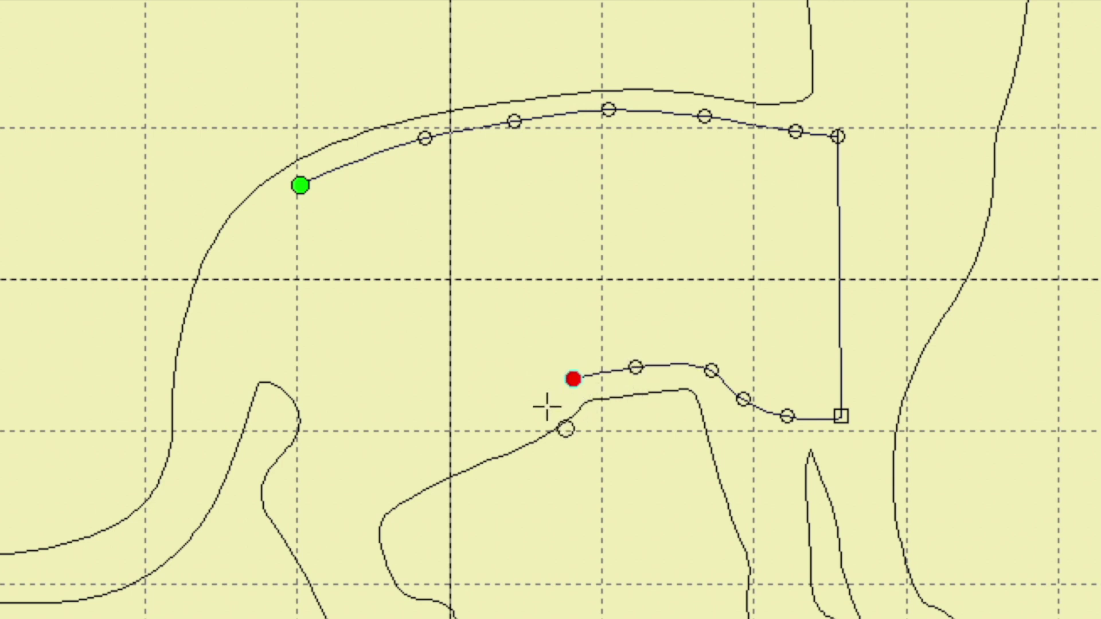
{"action": "left_click", "coordinate": [542, 411]}
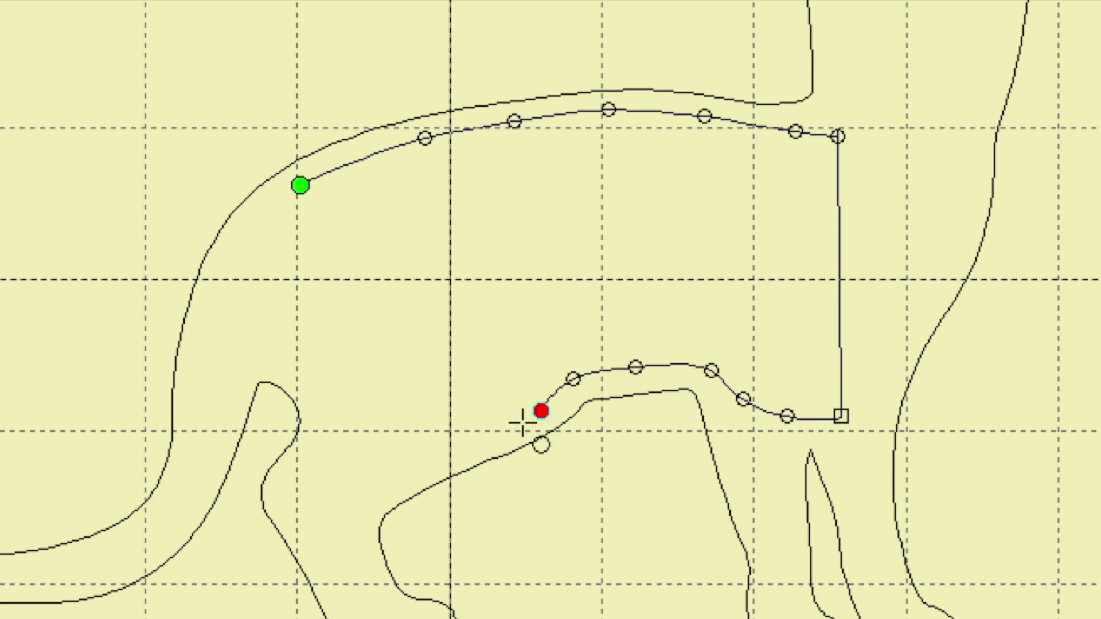
Finish the belly curve, run the left side straight up, and close the line into a shape
{"action": "left_click", "coordinate": [493, 436]}
{"action": "left_click", "coordinate": [446, 463]}
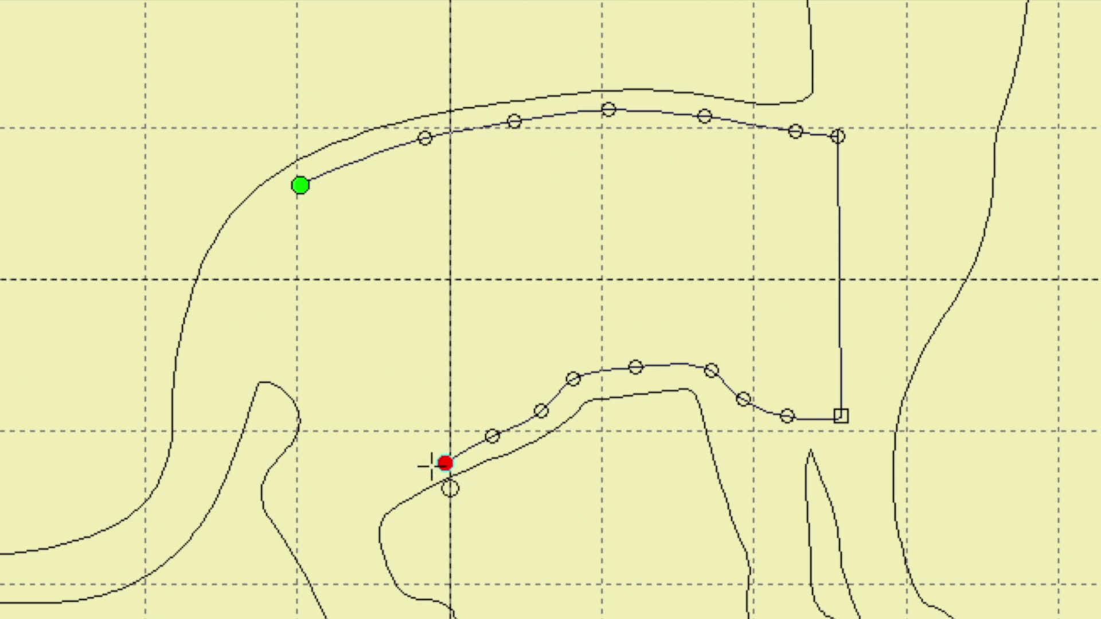
{"action": "left_click", "coordinate": [393, 484]}
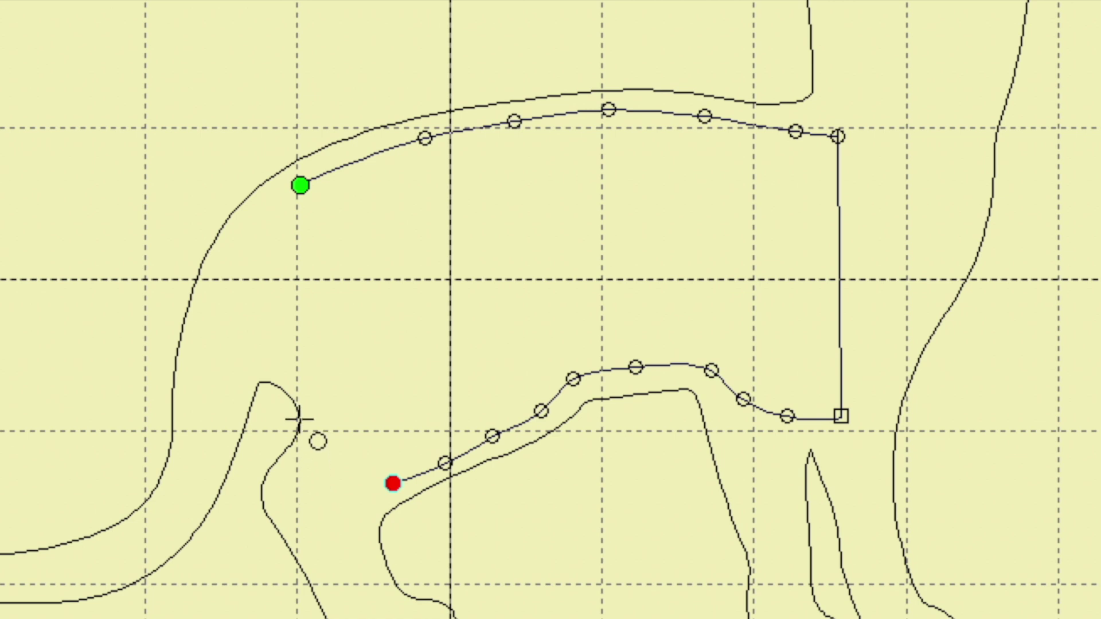
{"action": "left_click", "coordinate": [299, 494]}
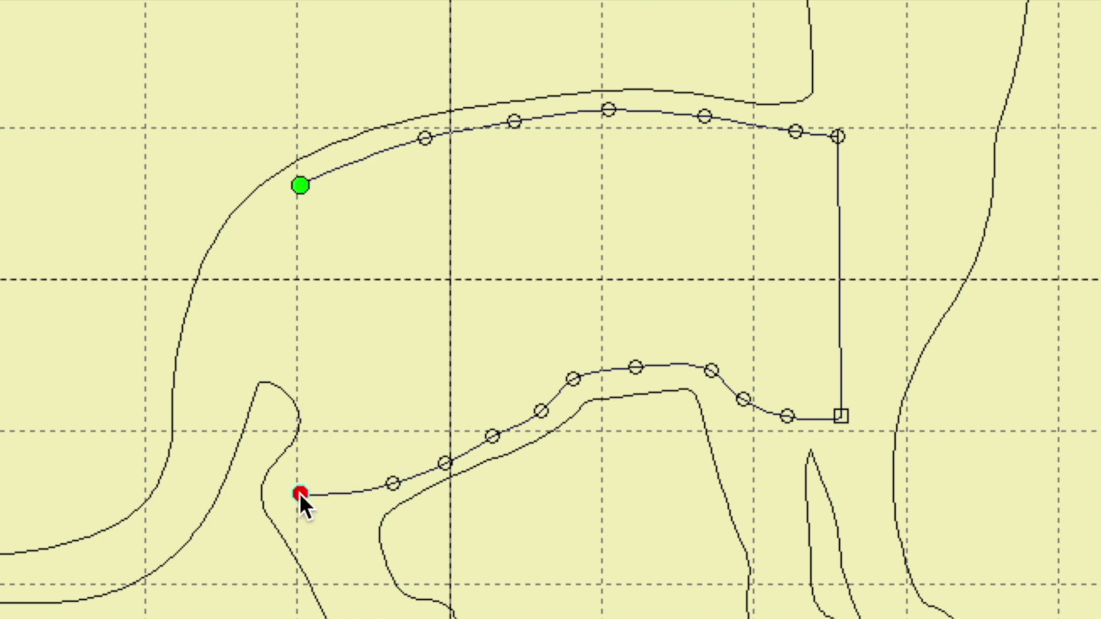
{"action": "left_click", "coordinate": [301, 214]}
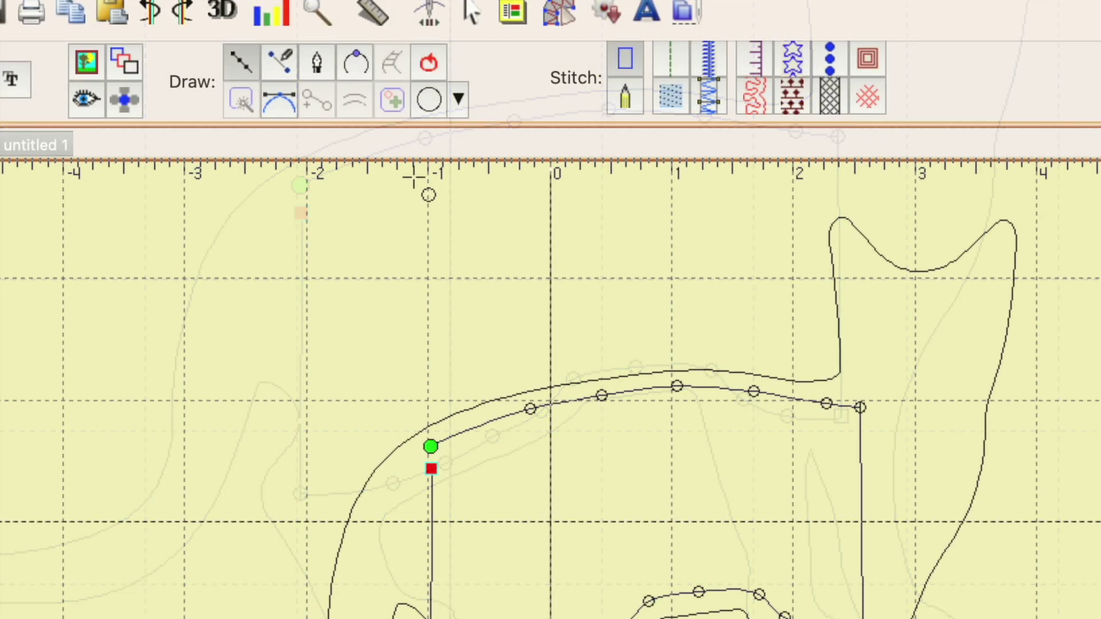
{"action": "left_click", "coordinate": [429, 59]}
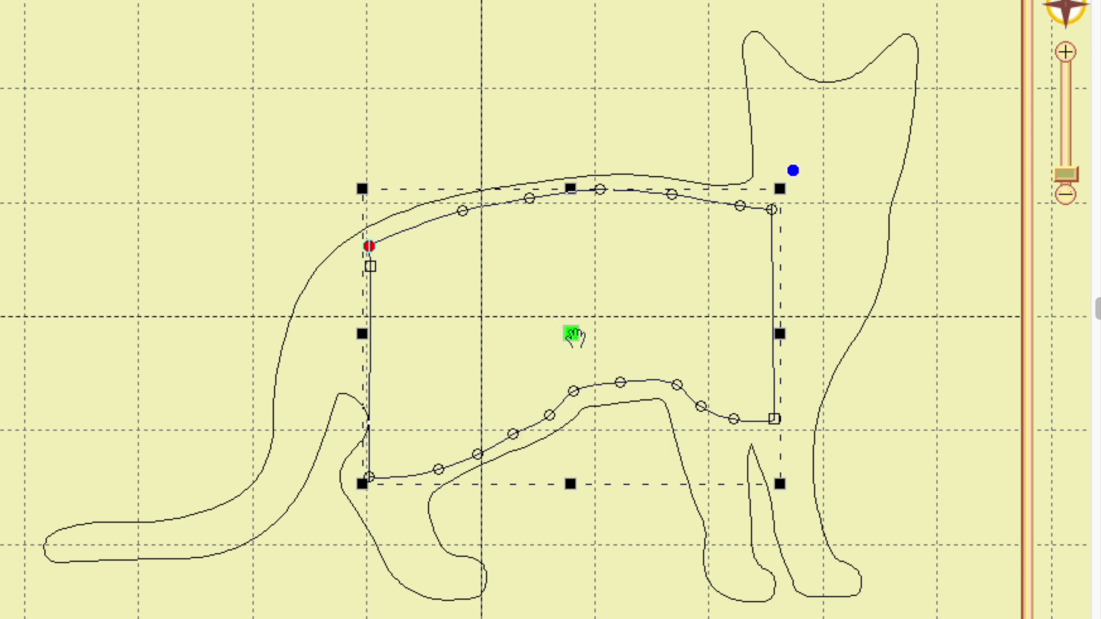
Nudge the closed shape slightly right, rename its layer ENVELOPE, and add a new lettering object
{"action": "left_click_drag", "start_coordinate": [574, 336], "coordinate": [582, 335]}
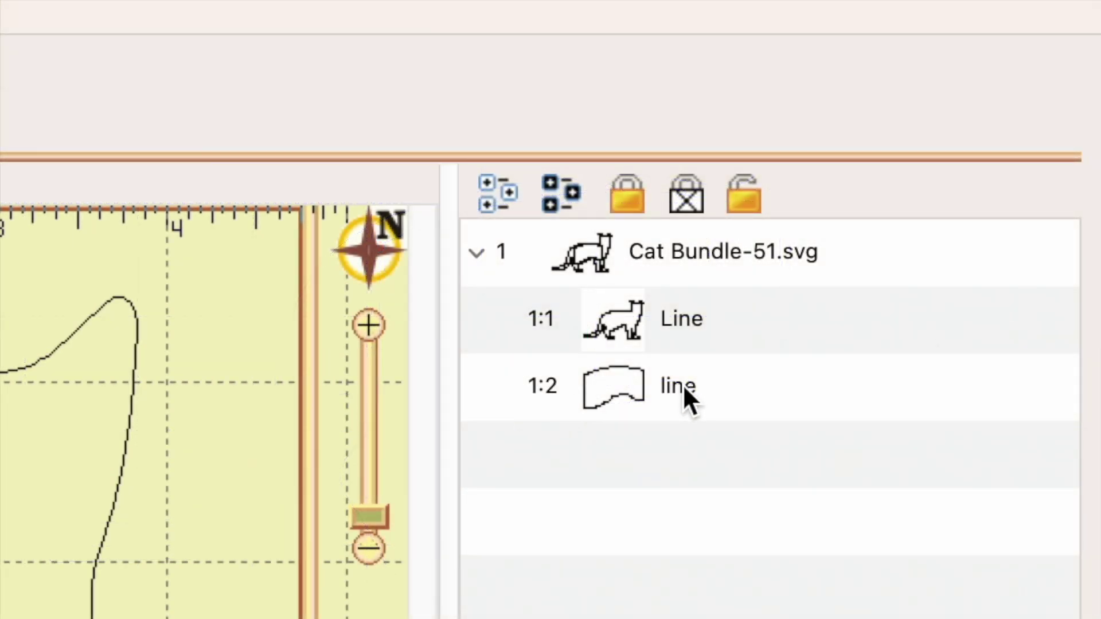
{"action": "left_click", "coordinate": [684, 385]}
{"action": "left_click", "coordinate": [684, 385]}
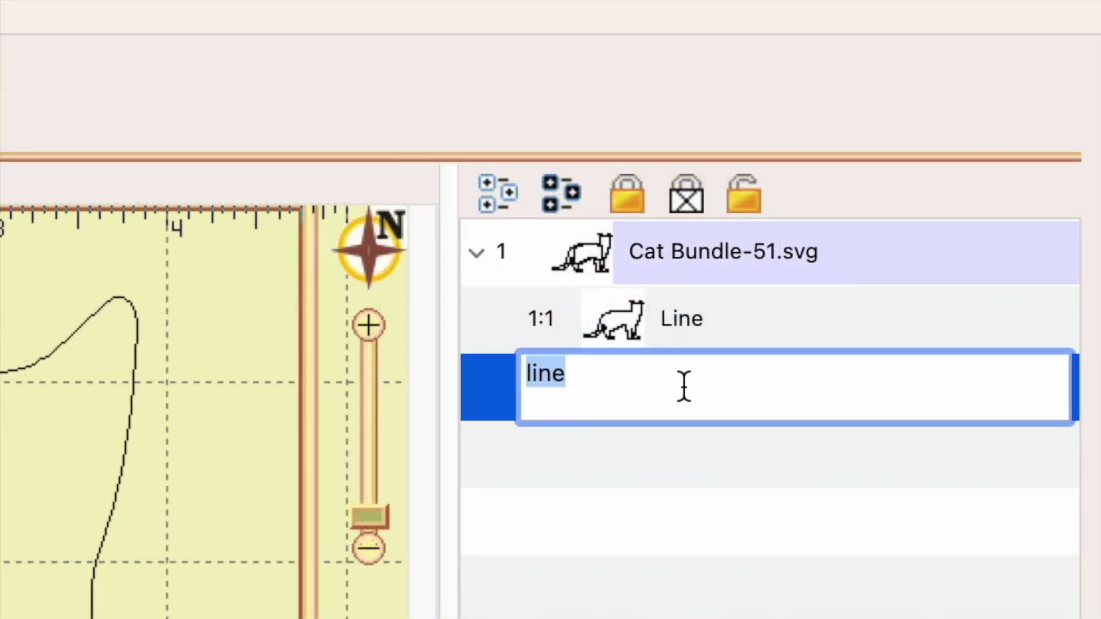
{"action": "type", "text": "ENVELOPE"}
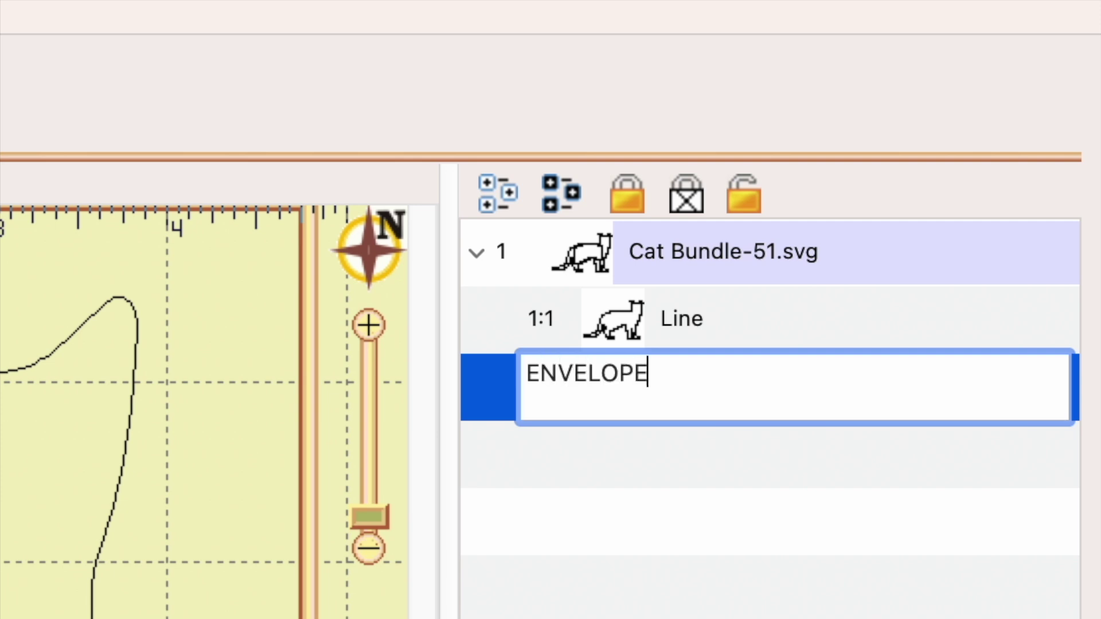
{"action": "key", "text": "Return"}
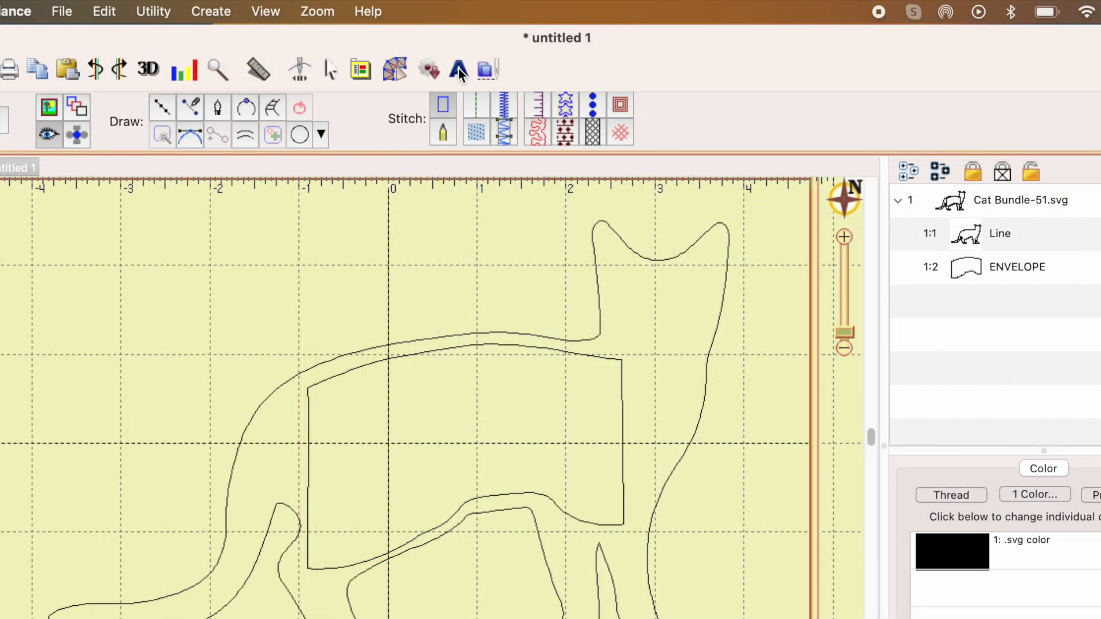
{"action": "left_click", "coordinate": [459, 67]}
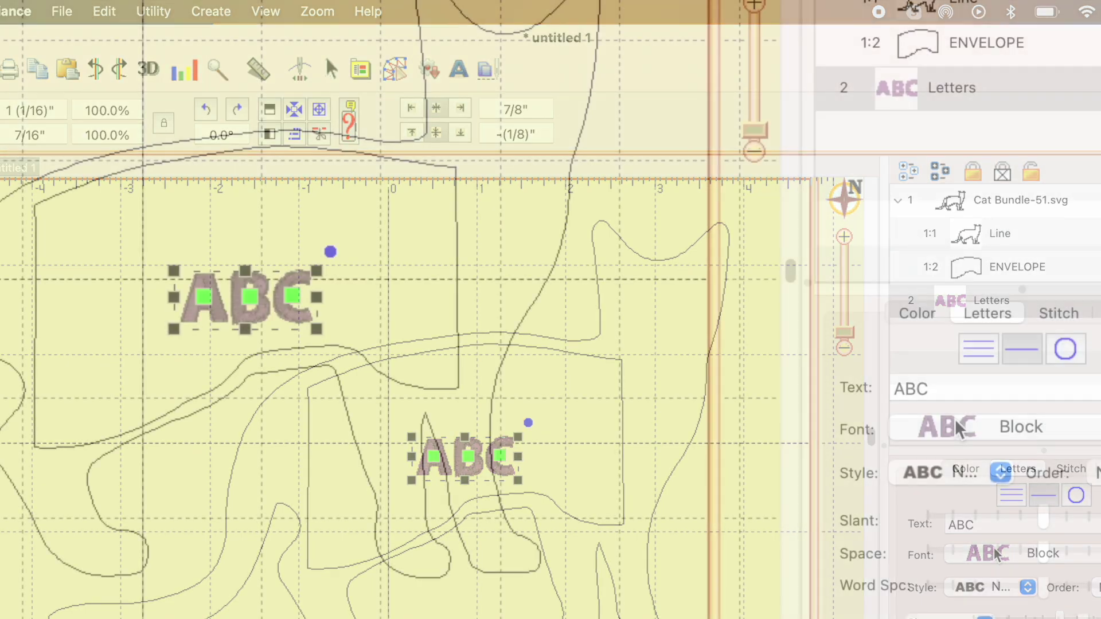
Replace the ABC lettering text with SOPHIE, then select the cat design
{"action": "left_click", "coordinate": [973, 525]}
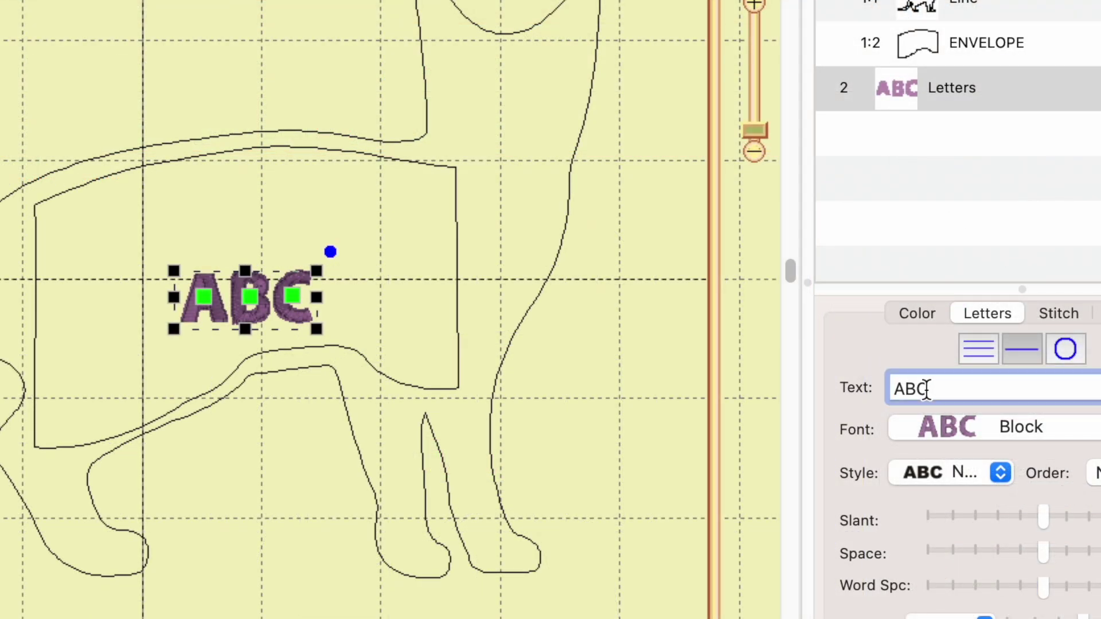
{"action": "left_click_drag", "start_coordinate": [926, 390], "coordinate": [819, 395]}
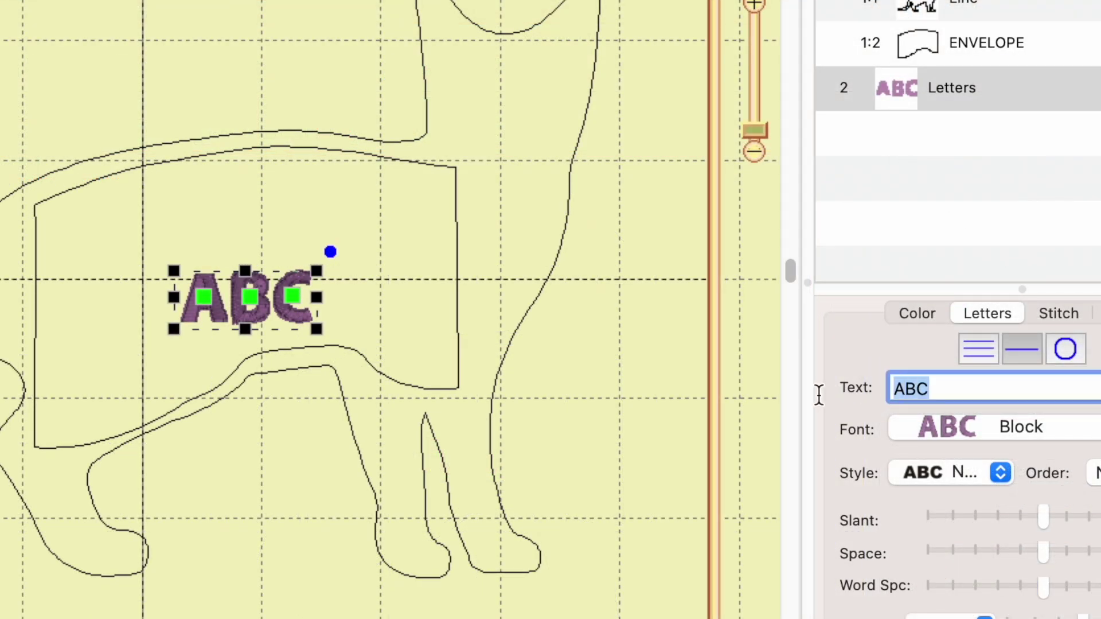
{"action": "type", "text": "SOPHHIE"}
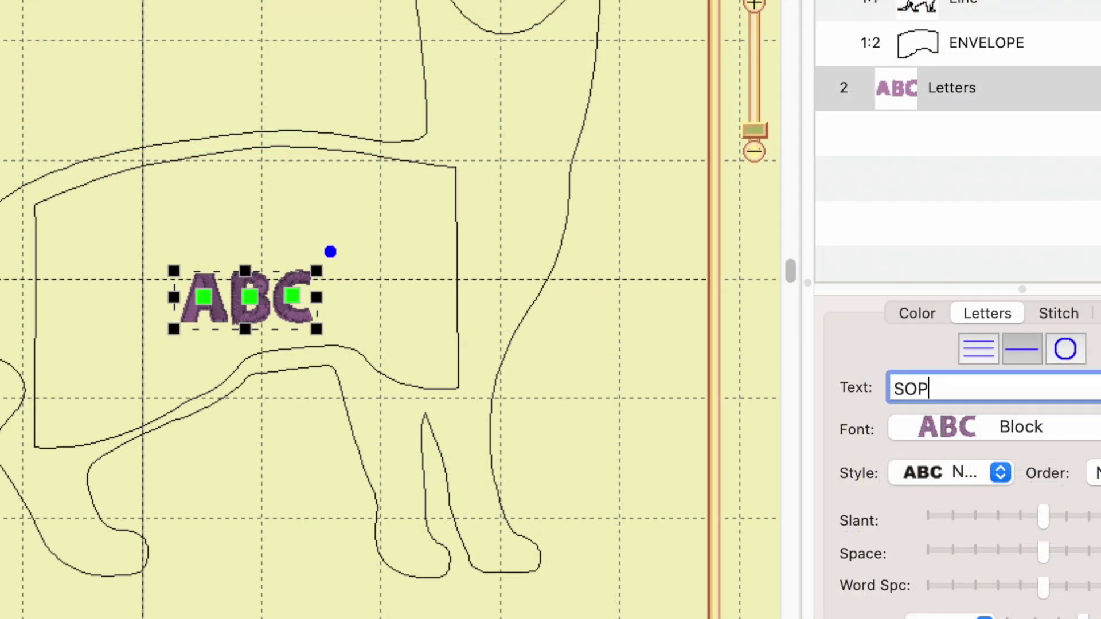
{"action": "key", "text": "BackSpace"}
{"action": "key", "text": "BackSpace"}
{"action": "key", "text": "BackSpace"}
{"action": "type", "text": "IE"}
{"action": "key", "text": "Return"}
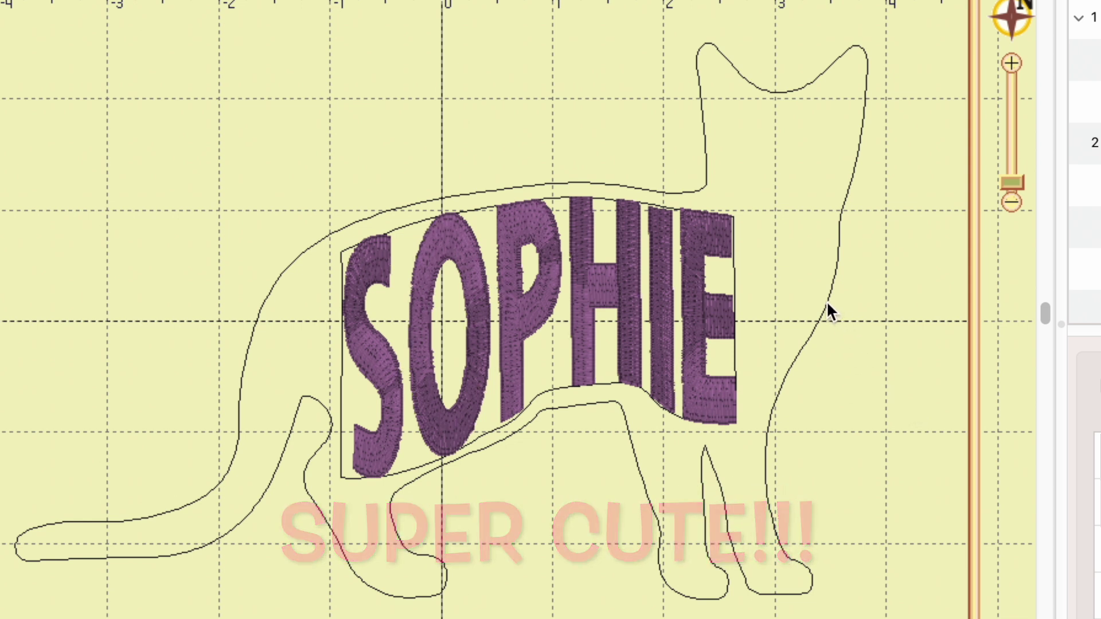
{"action": "left_click", "coordinate": [836, 266]}
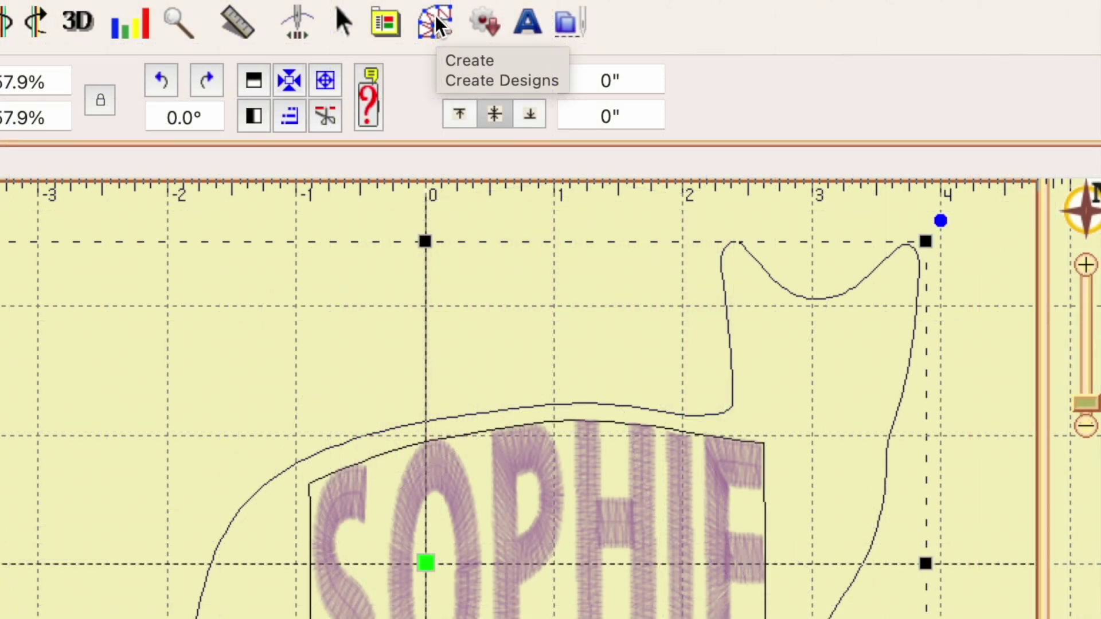
Make the cat outline an applique with a Satin border widened to 5.0 mm stitch width
{"action": "left_click", "coordinate": [436, 16]}
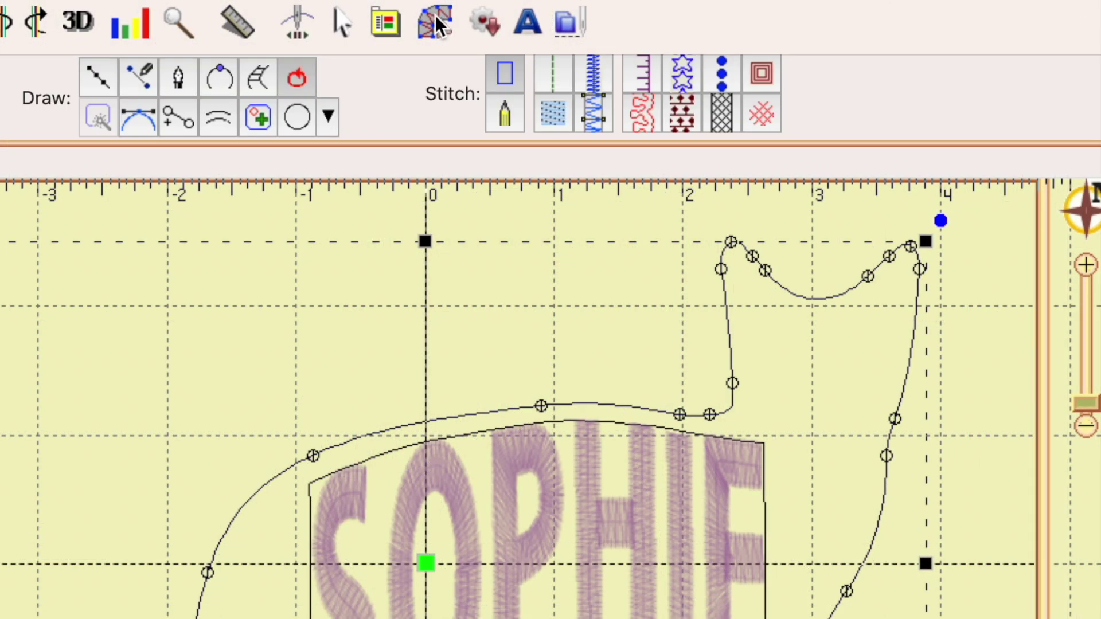
{"action": "left_click", "coordinate": [644, 74]}
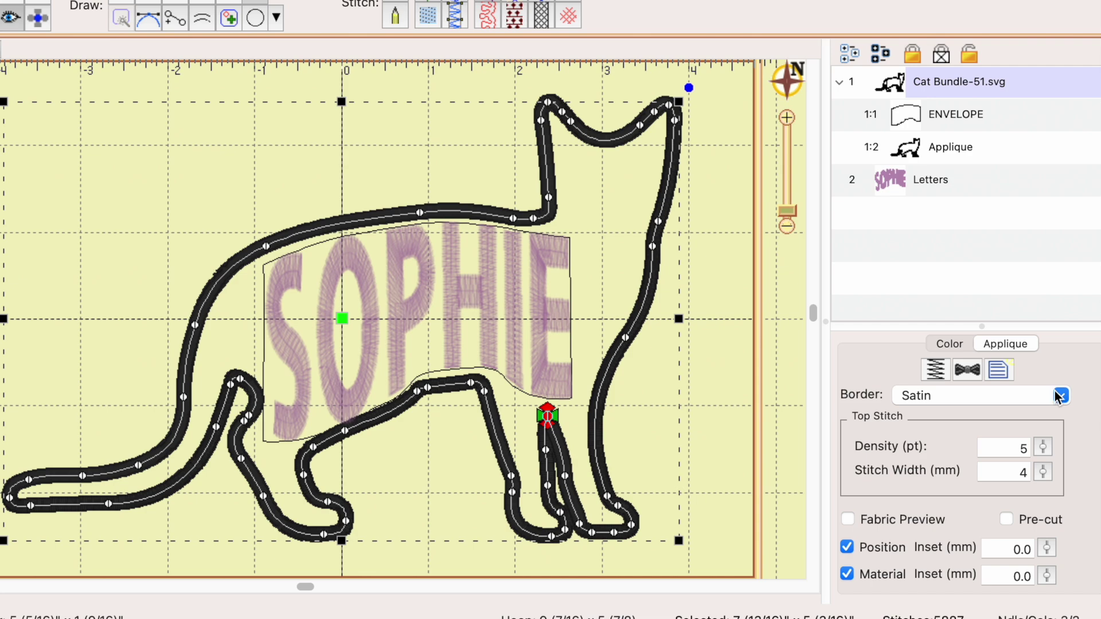
{"action": "left_click", "coordinate": [1059, 396]}
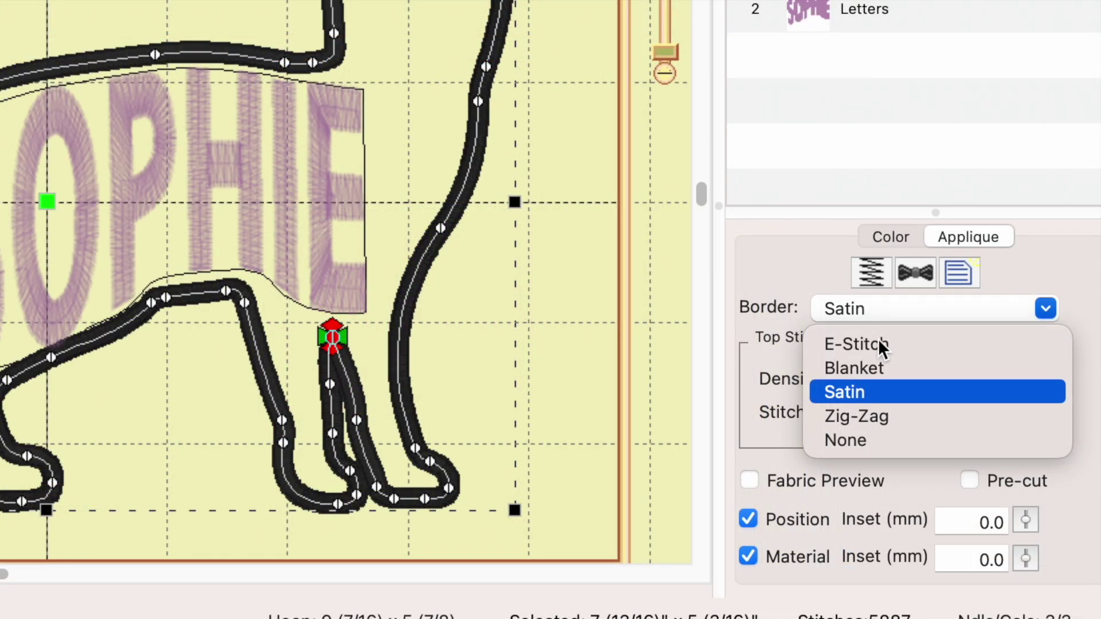
{"action": "left_click", "coordinate": [880, 346]}
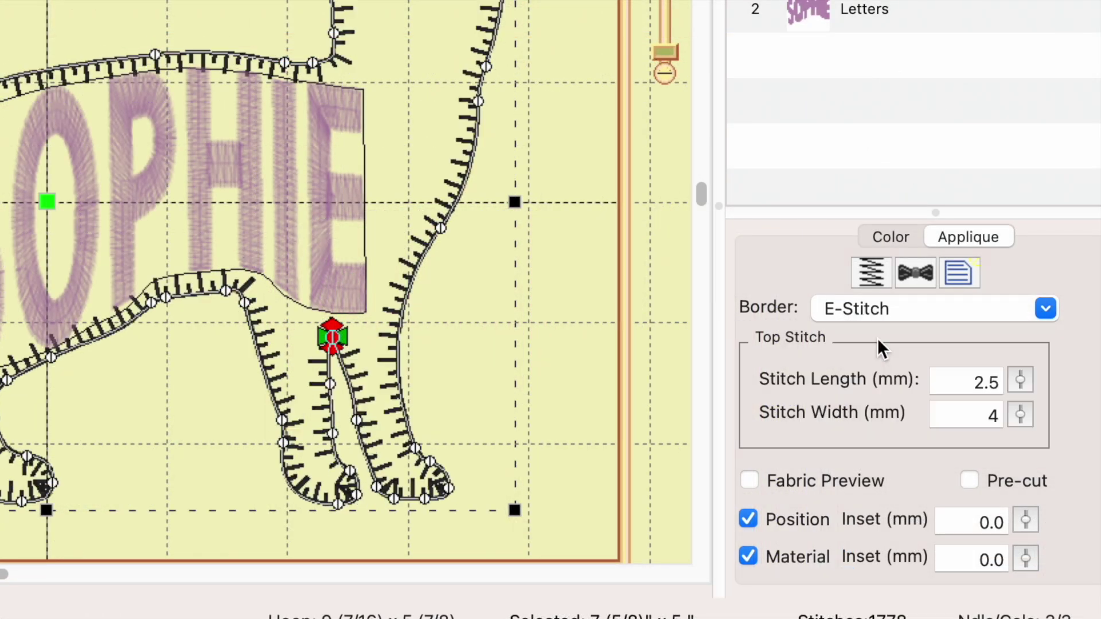
{"action": "left_click", "coordinate": [1046, 309]}
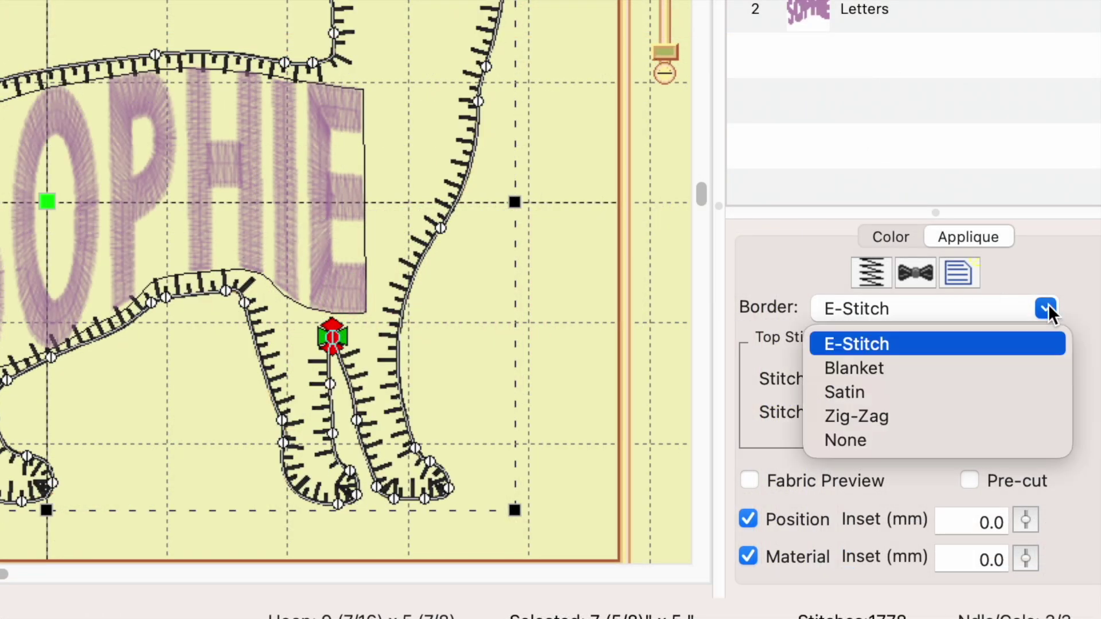
{"action": "left_click", "coordinate": [855, 393]}
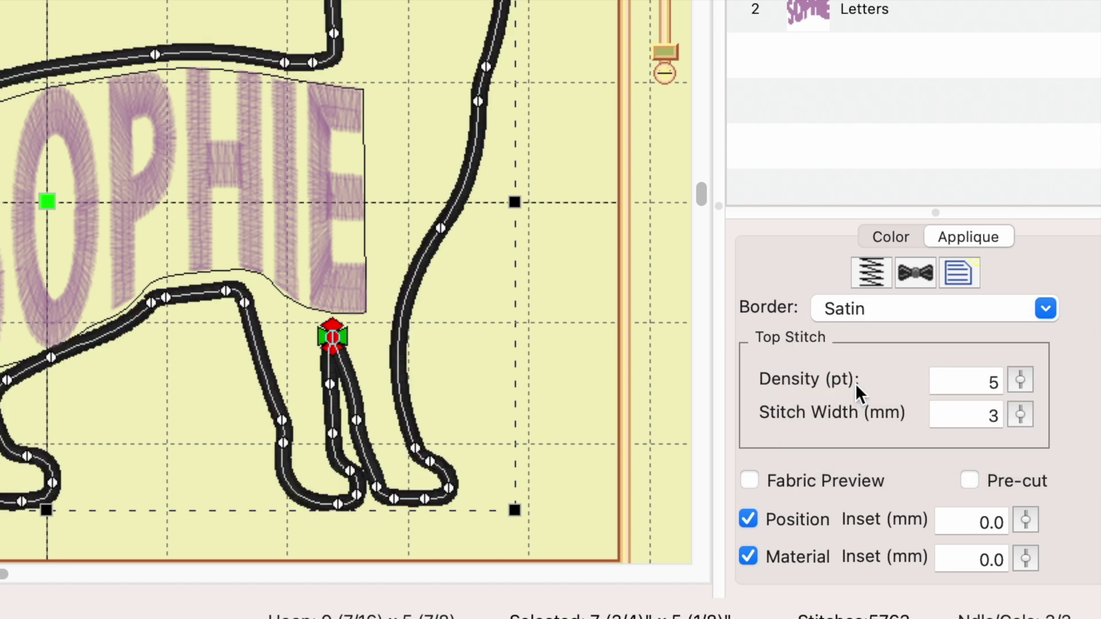
{"action": "left_click", "coordinate": [1019, 413]}
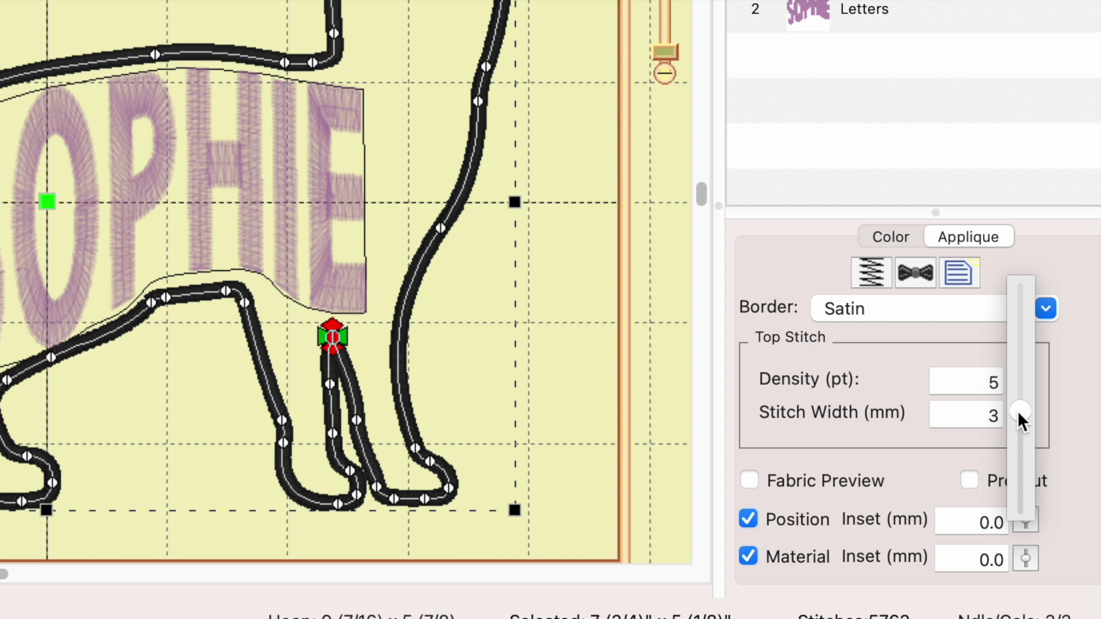
{"action": "left_click_drag", "start_coordinate": [1023, 407], "coordinate": [1023, 314]}
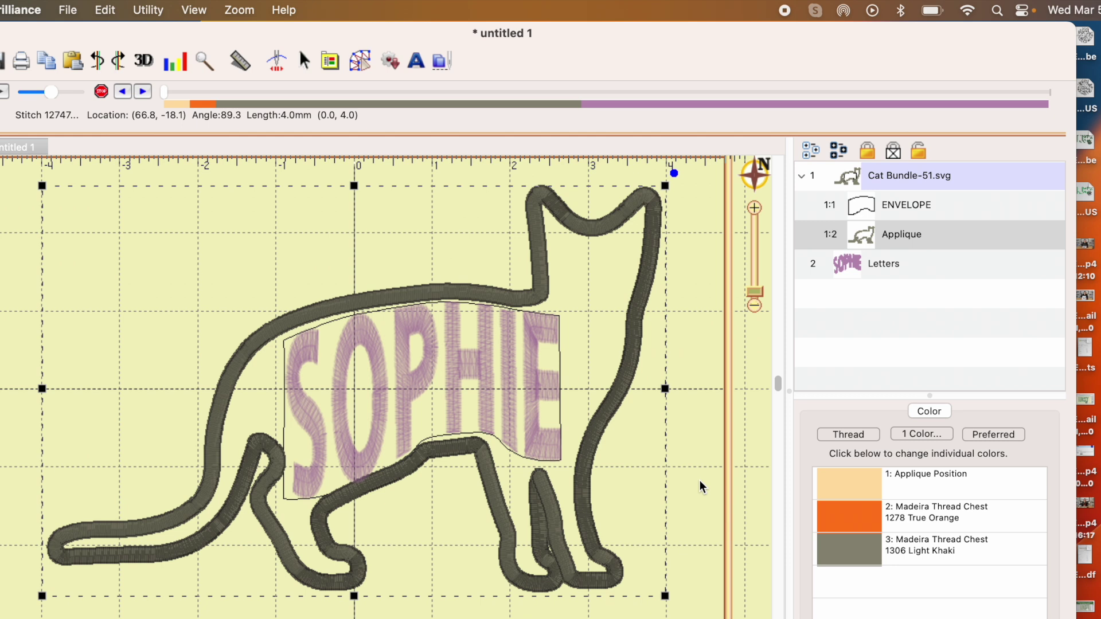
{"action": "left_click", "coordinate": [701, 487]}
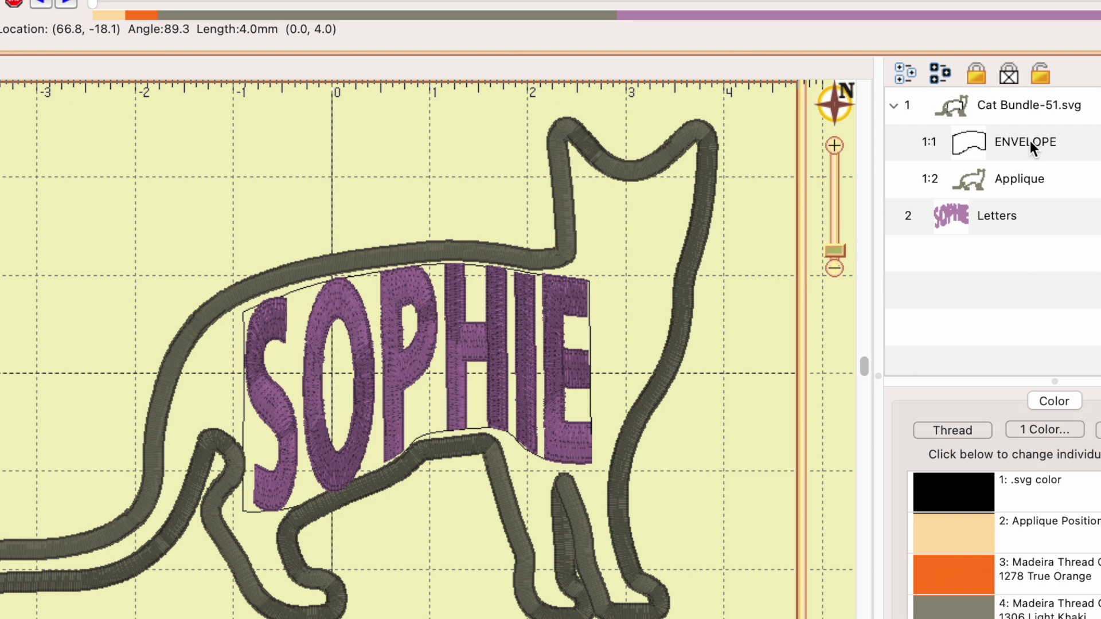
Raise the ENVELOPE's bottom edge slightly and preview the reshaped lettering
{"action": "left_click", "coordinate": [1031, 141]}
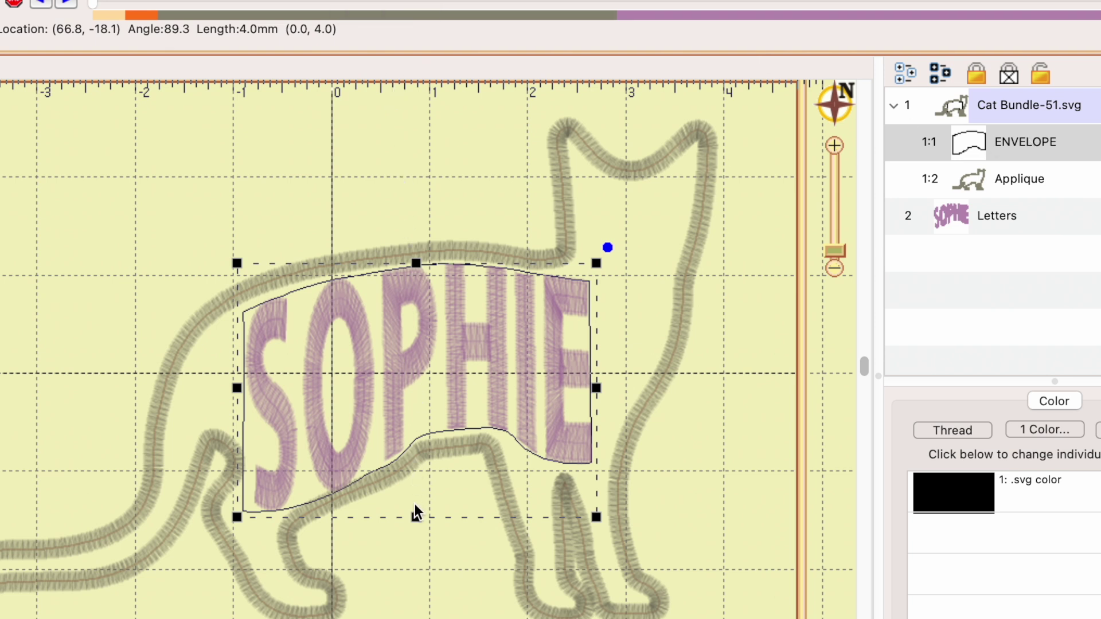
{"action": "left_click_drag", "start_coordinate": [416, 517], "coordinate": [420, 511]}
{"action": "left_click", "coordinate": [421, 571]}
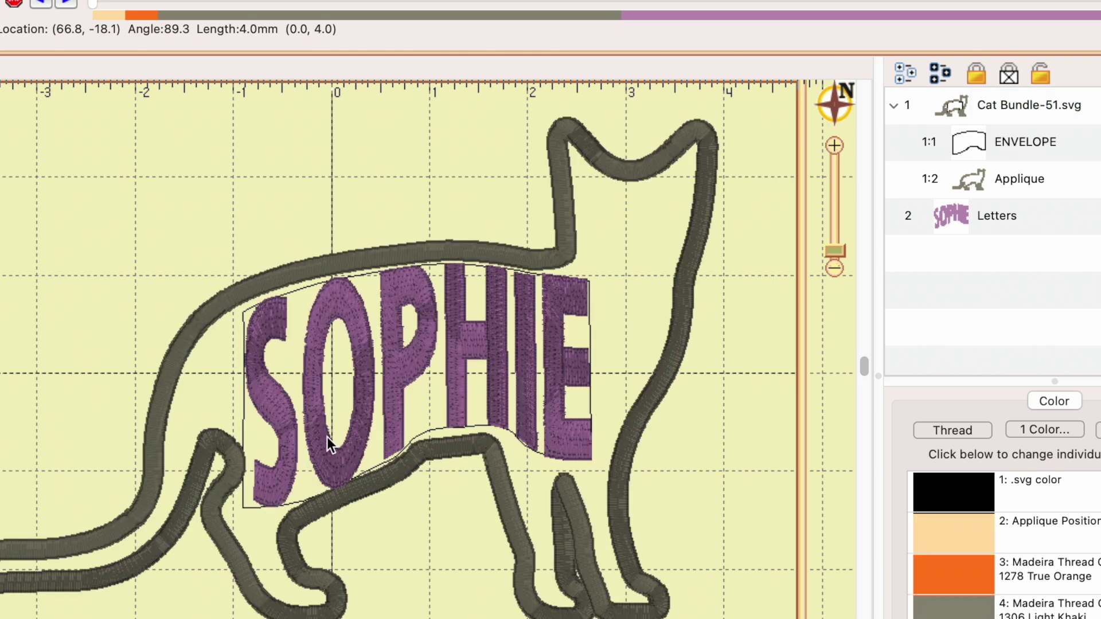
Adjust a node on the envelope's bottom curve so it follows the cat's belly under the O
{"action": "left_click", "coordinate": [1033, 139]}
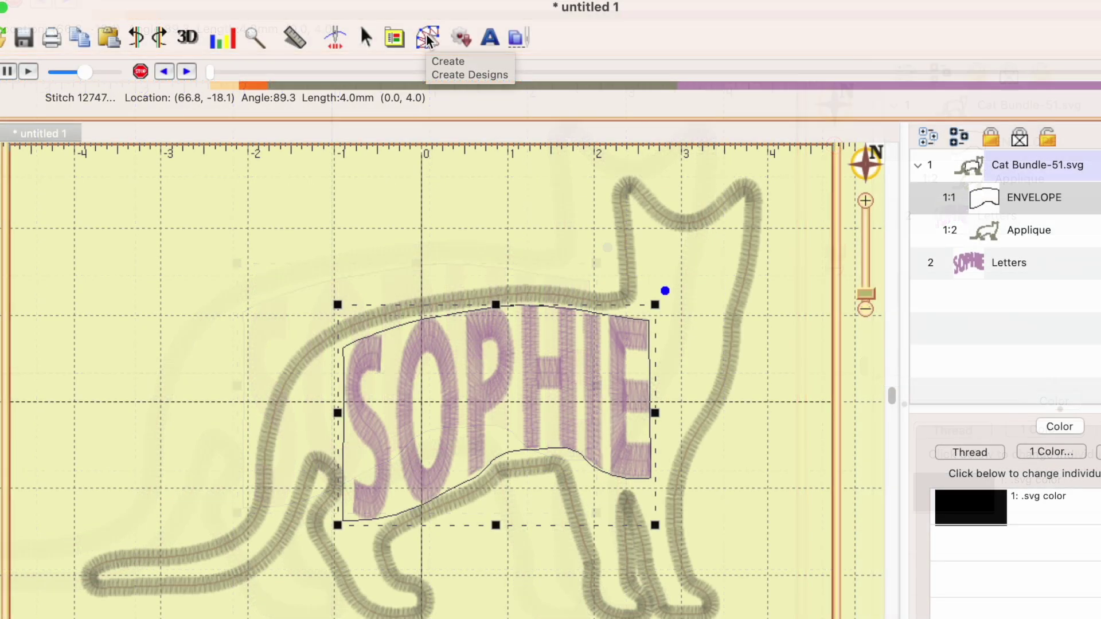
{"action": "left_click", "coordinate": [428, 38]}
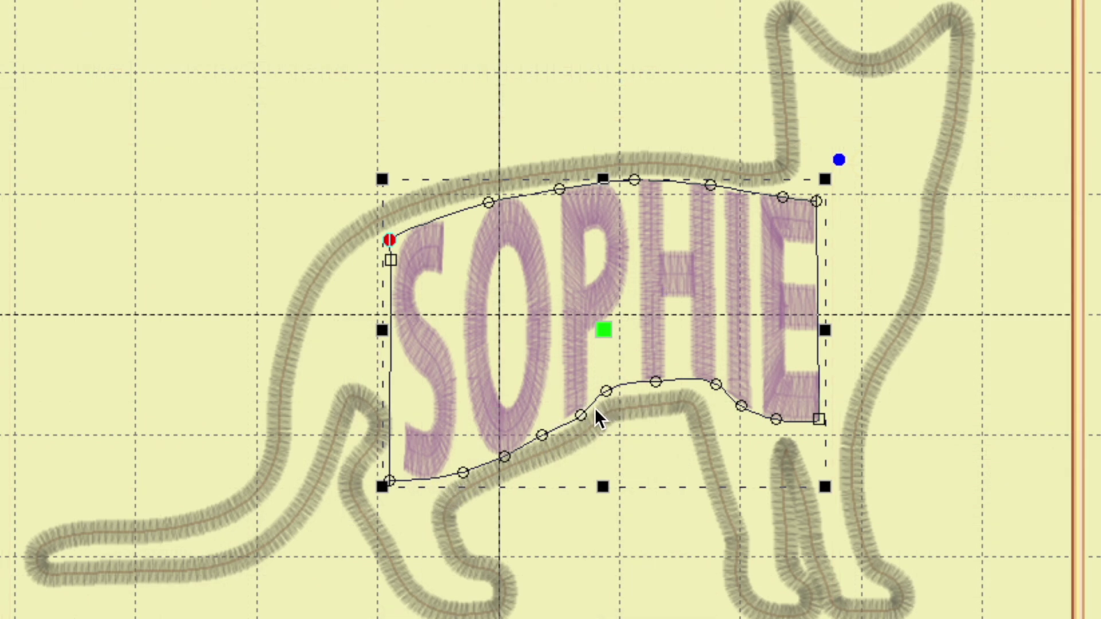
{"action": "left_click", "coordinate": [505, 456]}
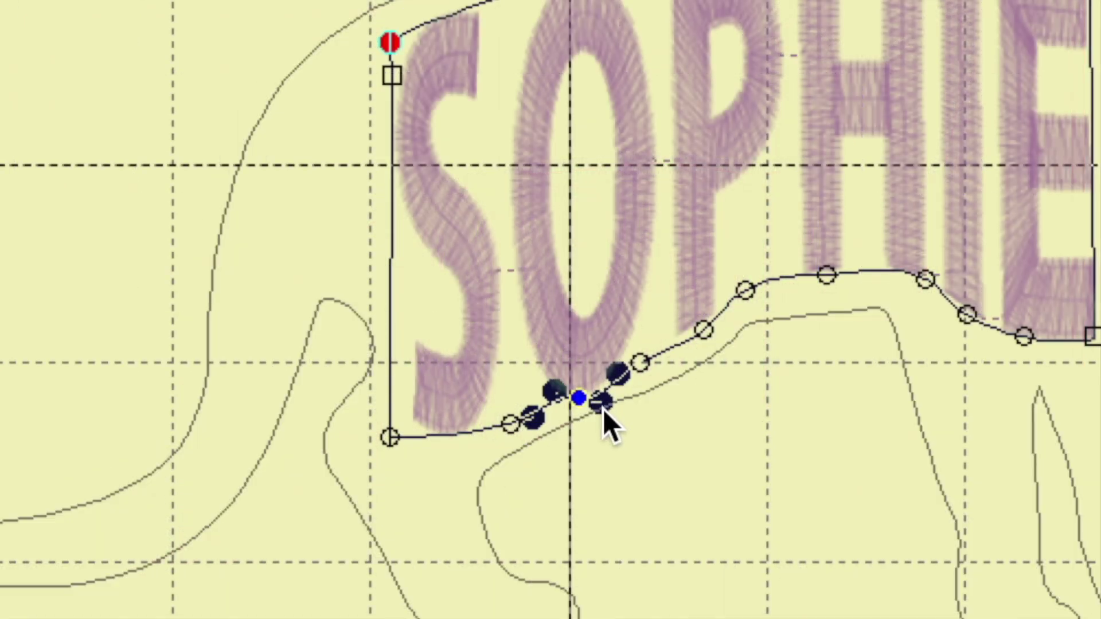
{"action": "left_click_drag", "start_coordinate": [604, 409], "coordinate": [604, 441]}
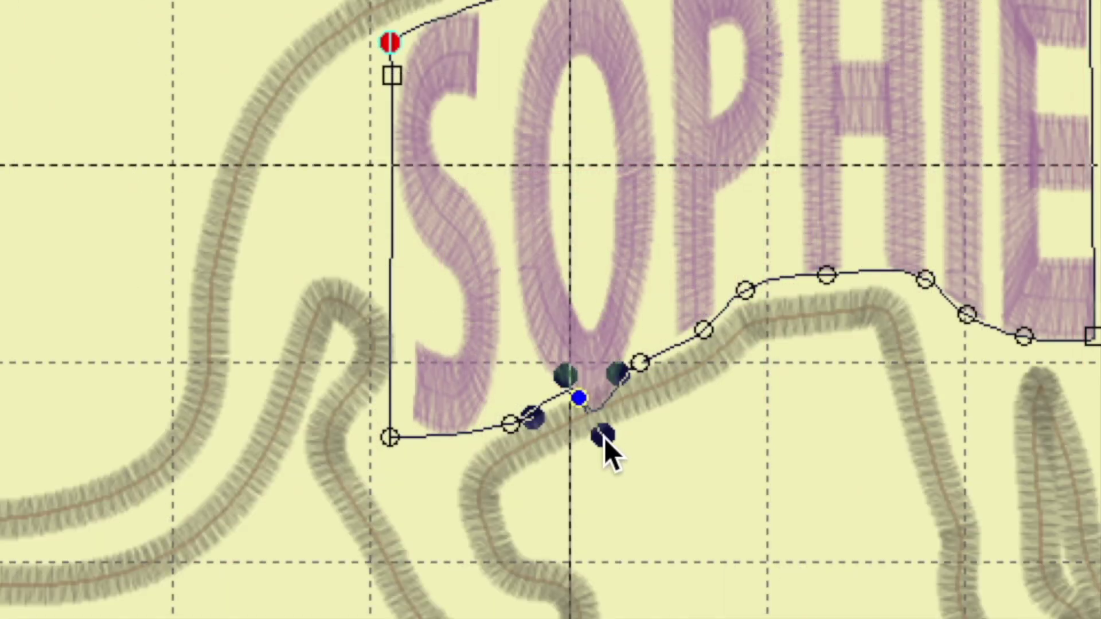
{"action": "key", "text": "Escape"}
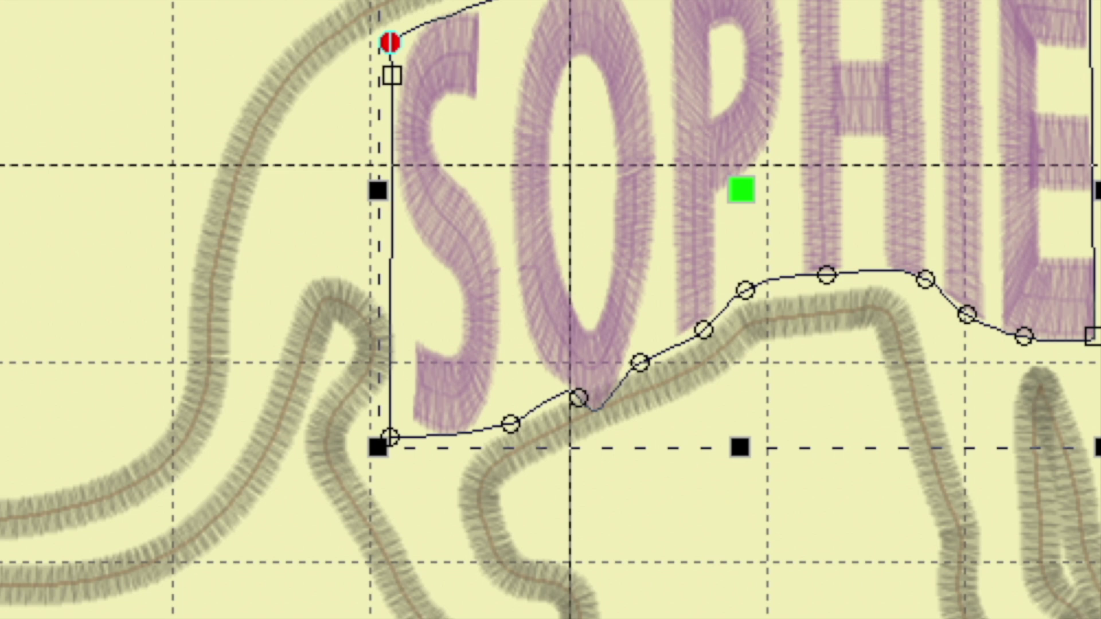
{"action": "key", "text": "h"}
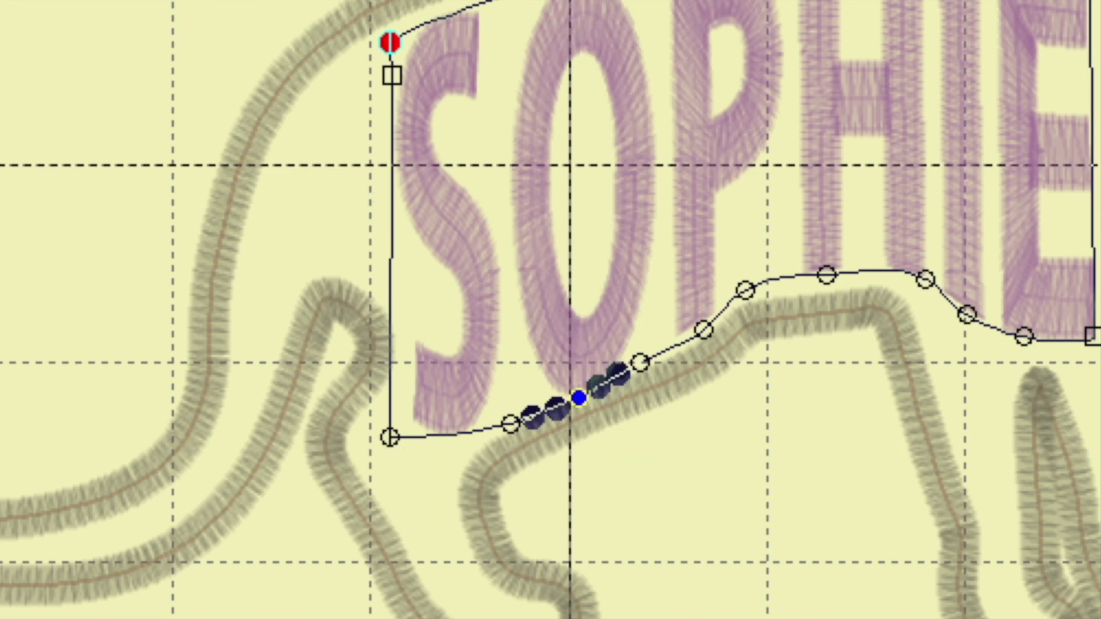
{"action": "key", "text": "Escape"}
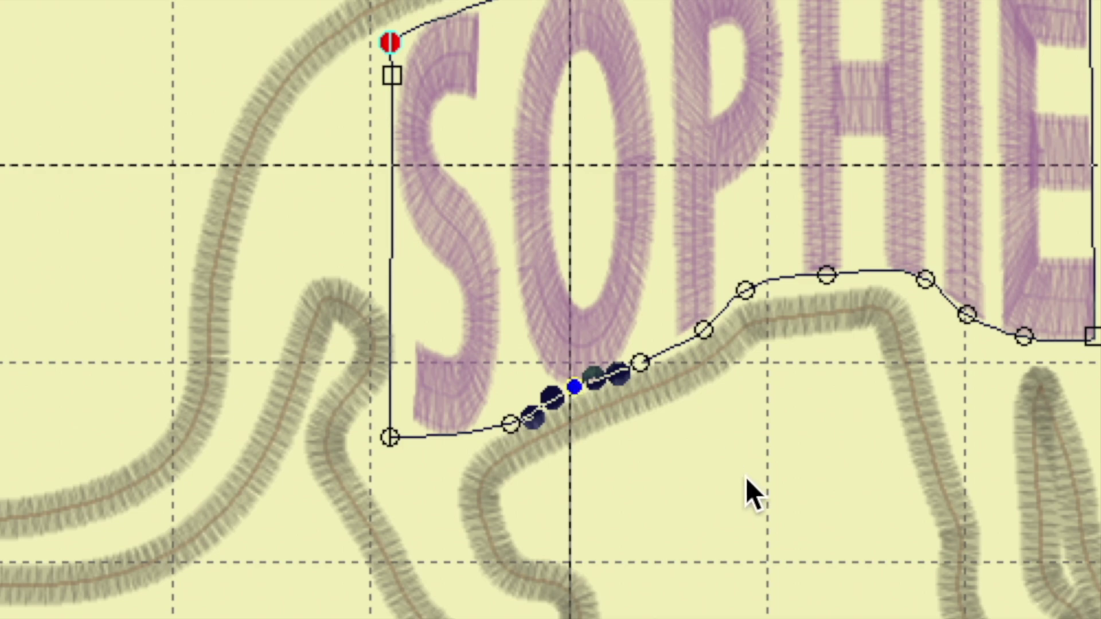
{"action": "key", "text": "Escape"}
{"action": "left_click", "coordinate": [701, 527]}
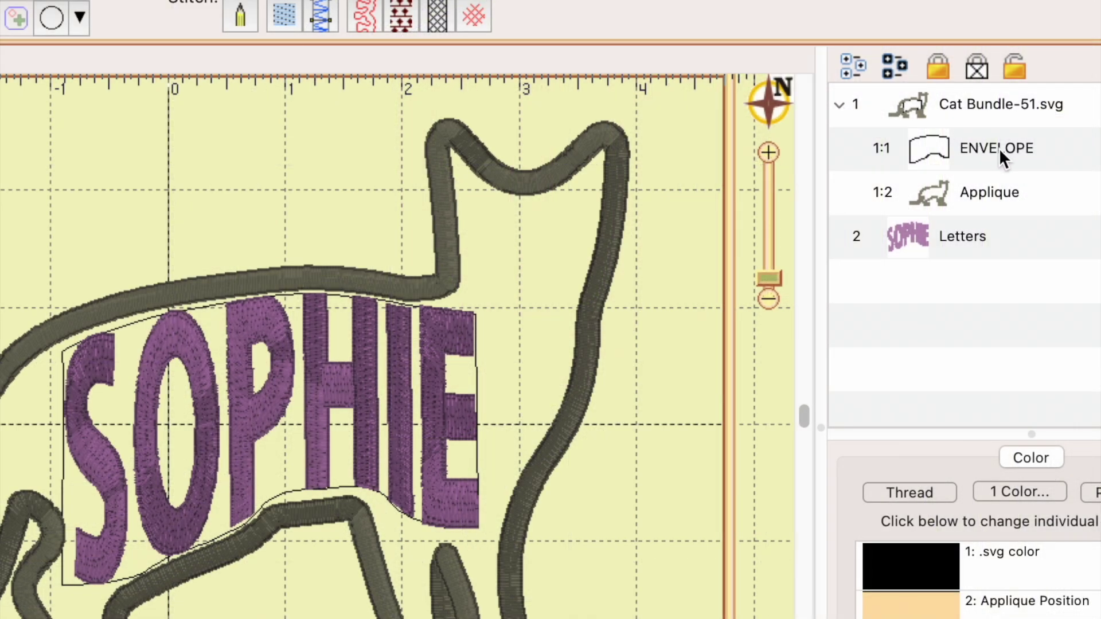
{"action": "left_click", "coordinate": [999, 148]}
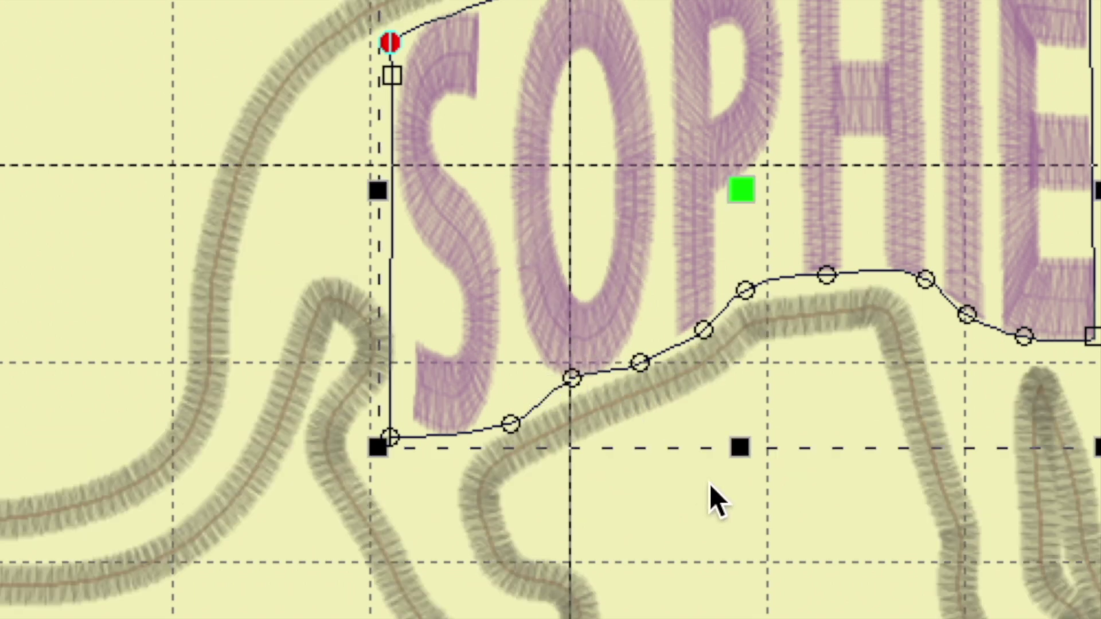
{"action": "left_click", "coordinate": [703, 330]}
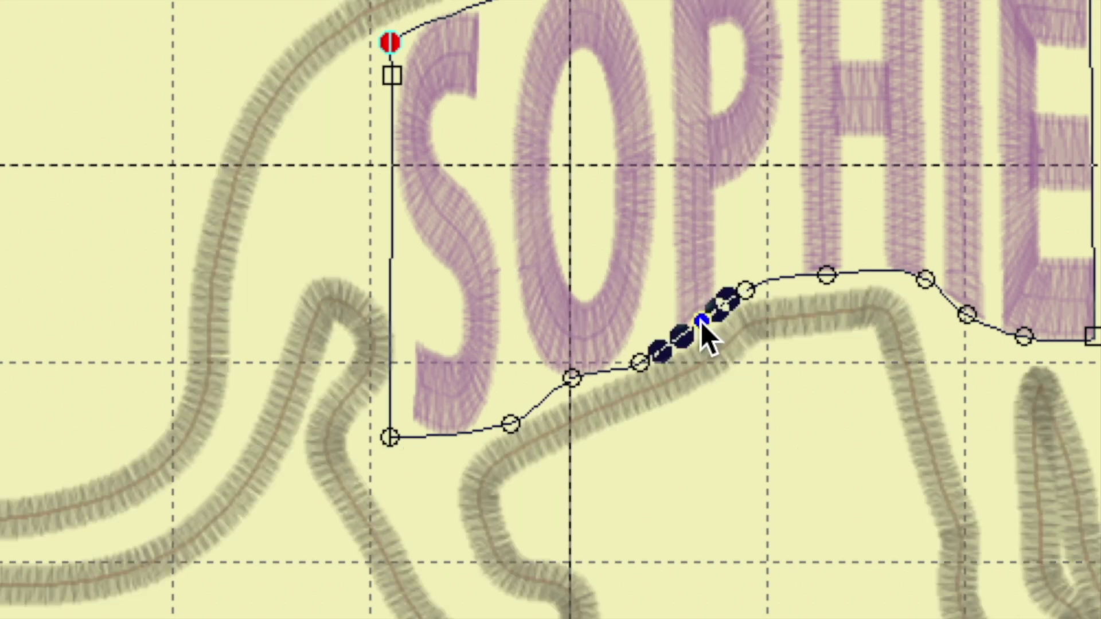
{"action": "left_click", "coordinate": [729, 517]}
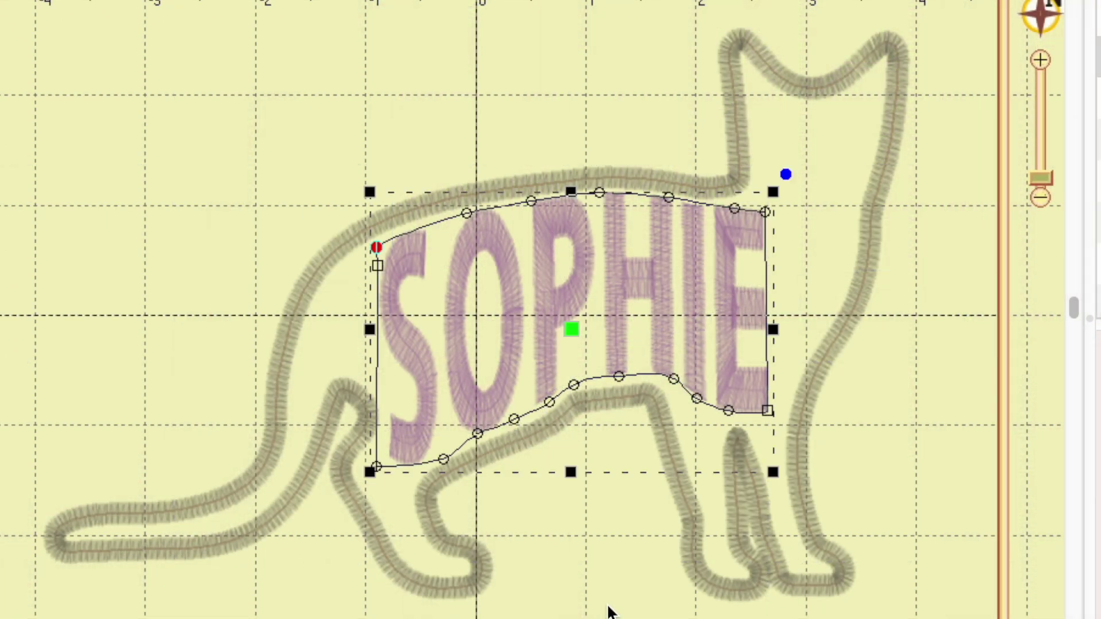
{"action": "left_click", "coordinate": [609, 613]}
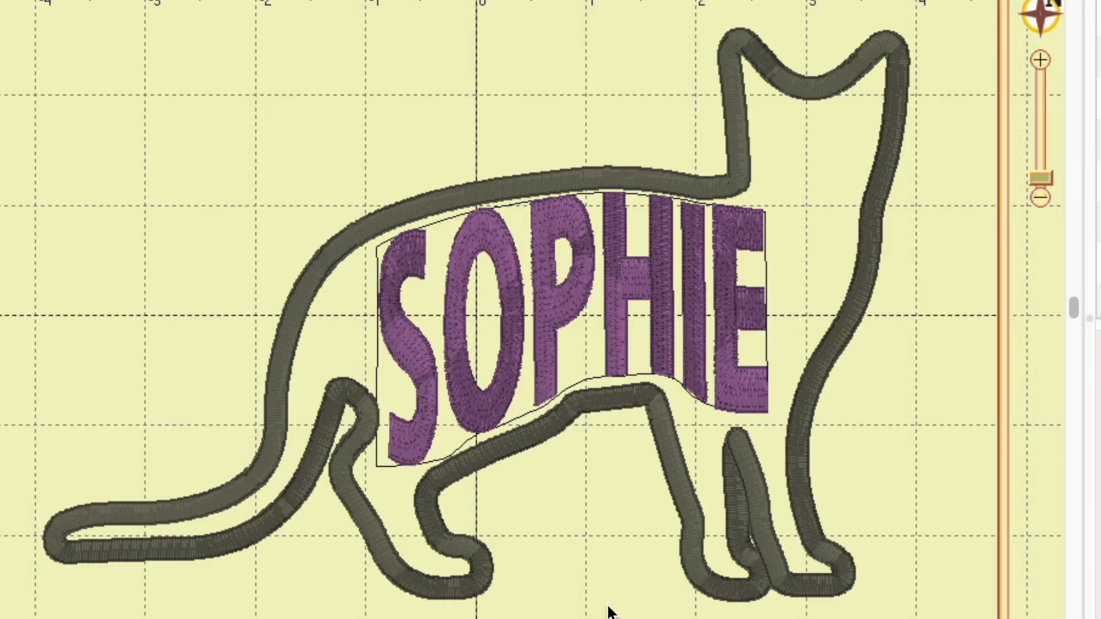
{"action": "left_click", "coordinate": [741, 388]}
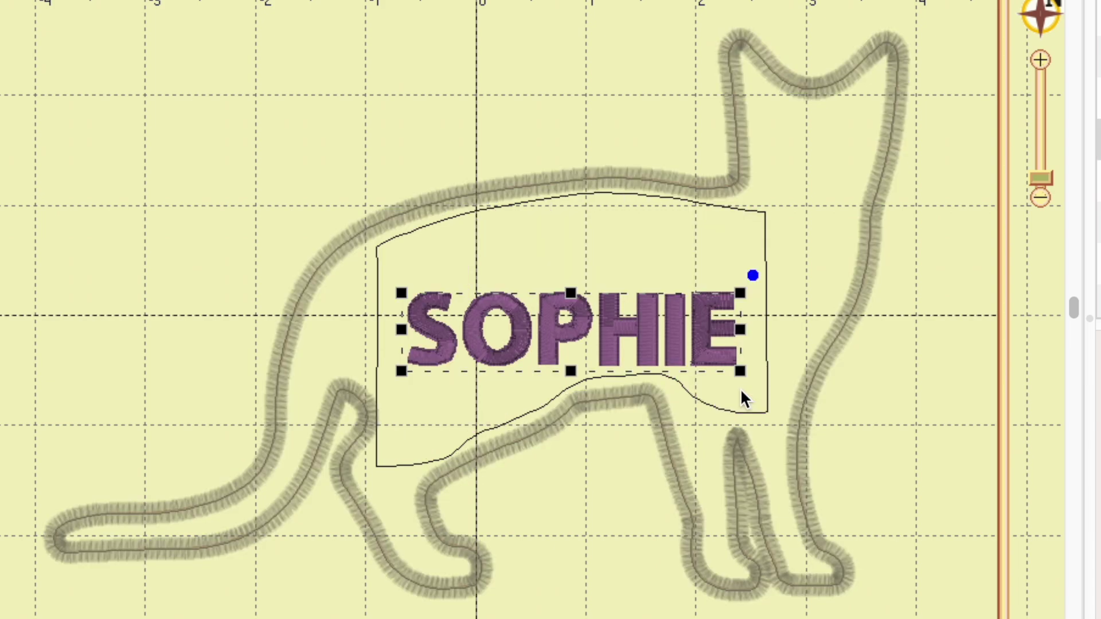
{"action": "left_click", "coordinate": [919, 355]}
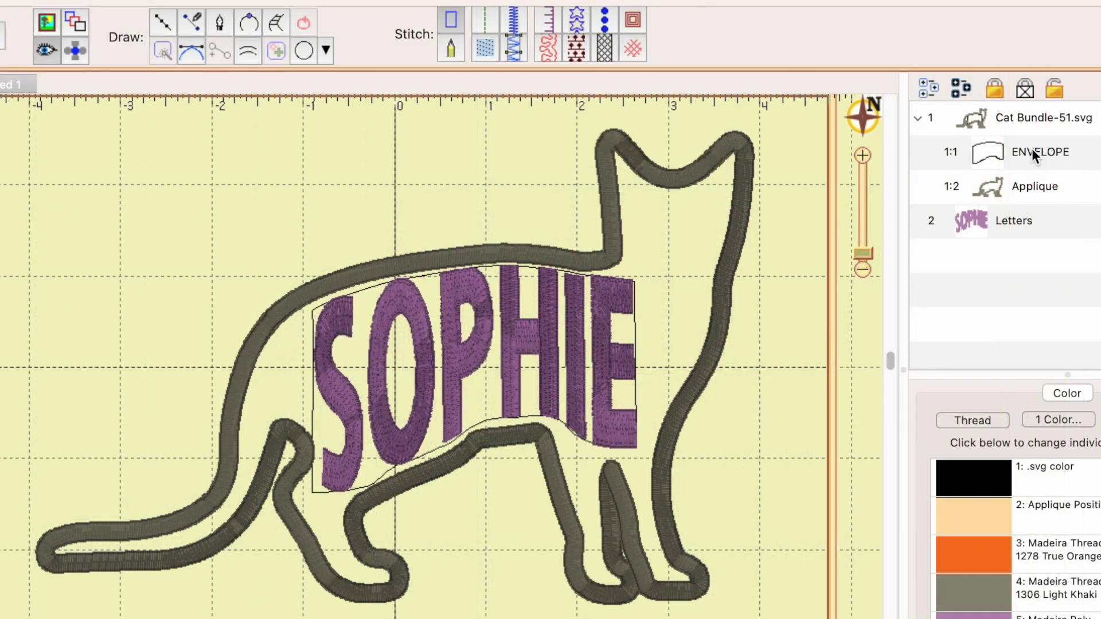
{"action": "left_click", "coordinate": [1032, 151]}
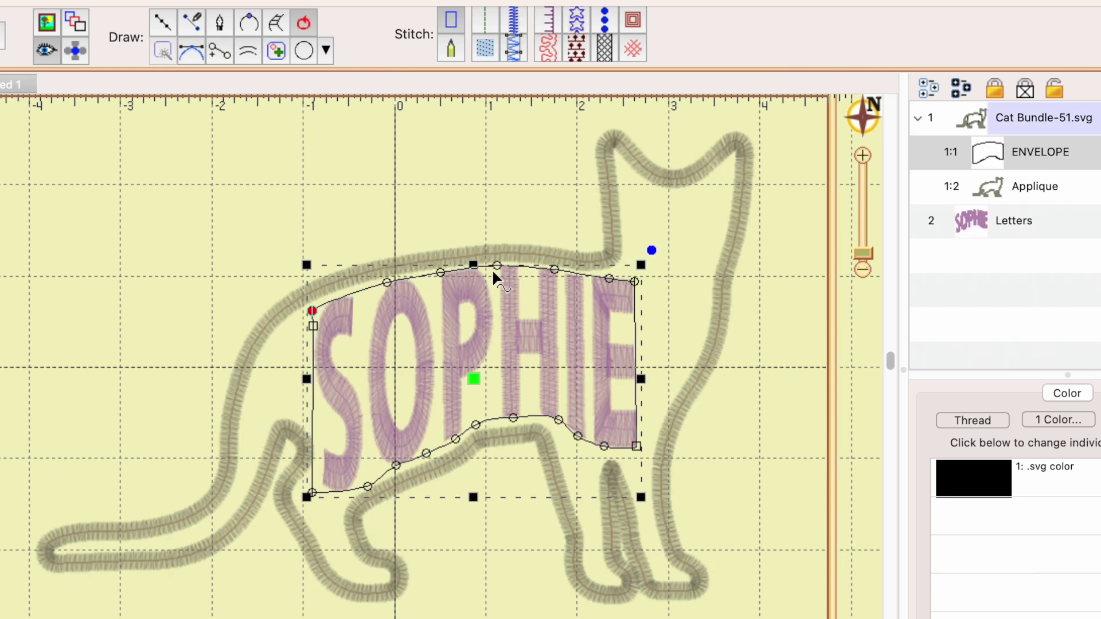
Lower the ENVELOPE's top edge a little, fine-tune its bottom edge, and preview SOPHIE
{"action": "left_click_drag", "start_coordinate": [471, 265], "coordinate": [475, 277]}
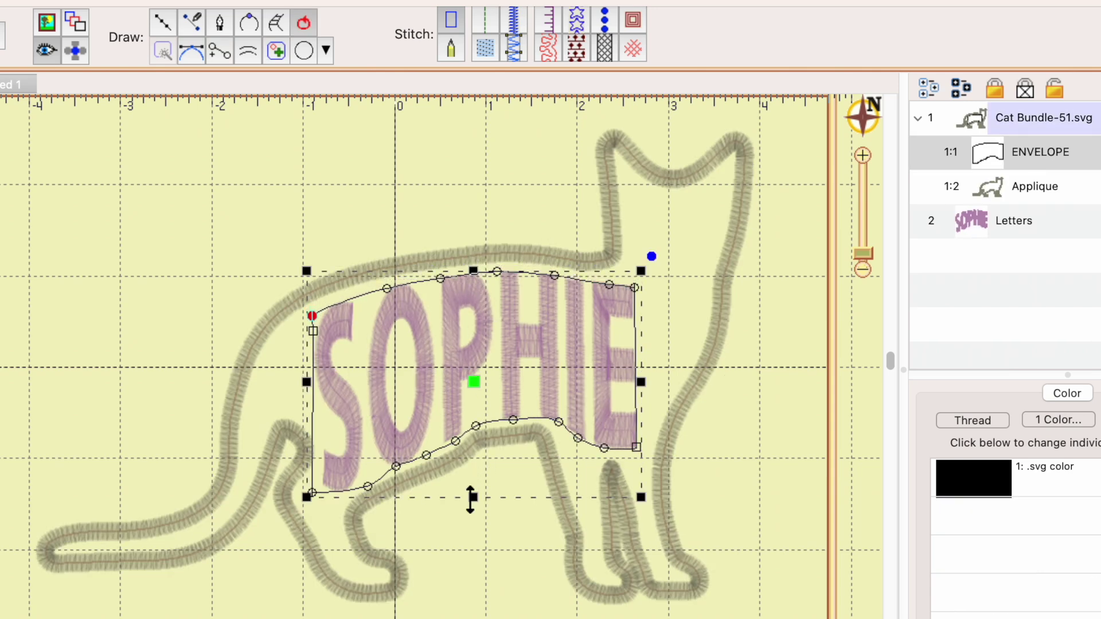
{"action": "left_click_drag", "start_coordinate": [472, 498], "coordinate": [472, 497]}
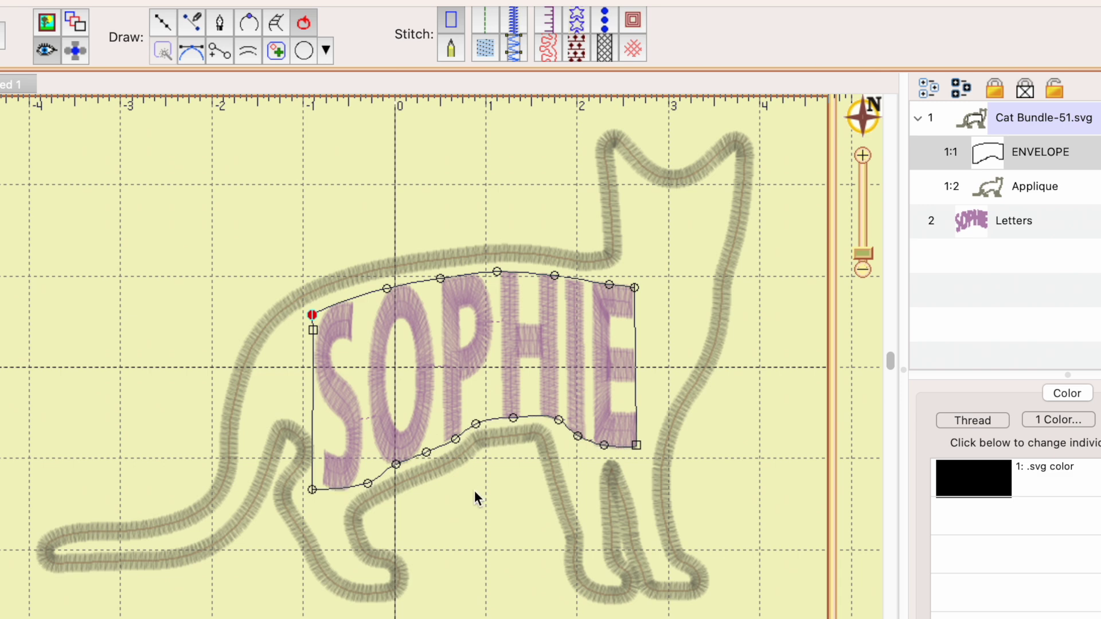
{"action": "left_click", "coordinate": [774, 480]}
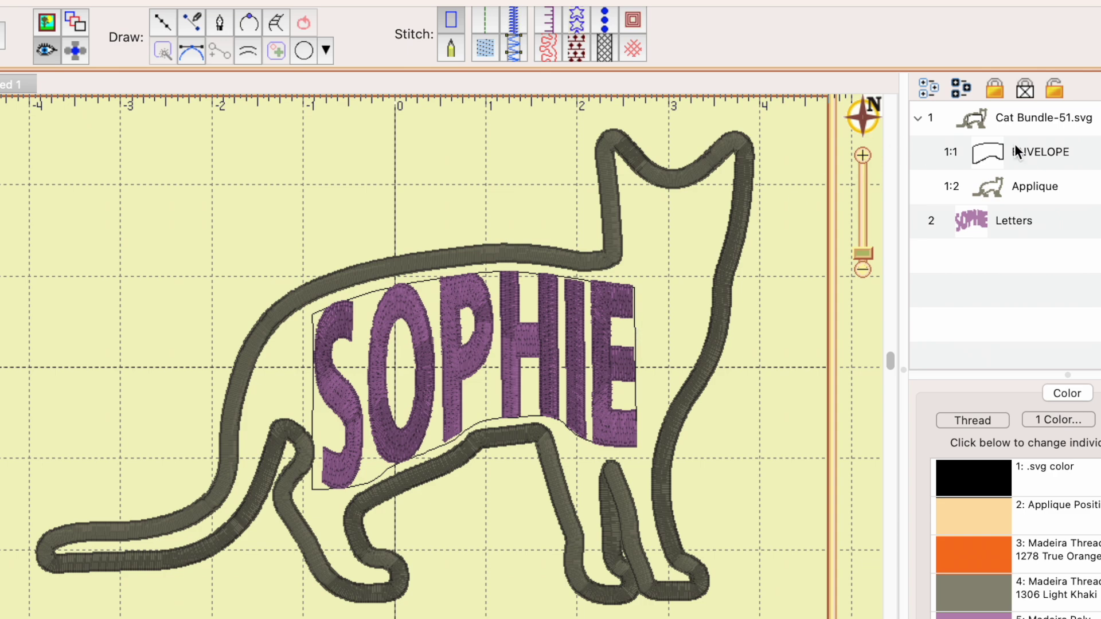
Lock and hide the ENVELOPE, checking and re-hiding it, leaving only SOPHIE inside the satin cat
{"action": "left_click", "coordinate": [1041, 150]}
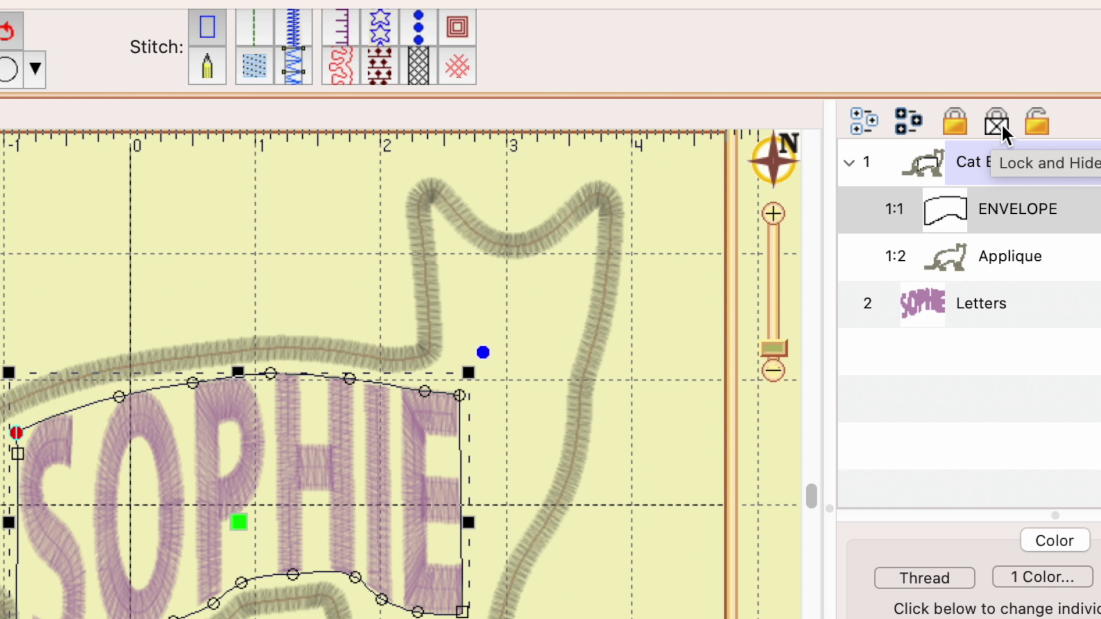
{"action": "left_click", "coordinate": [996, 123]}
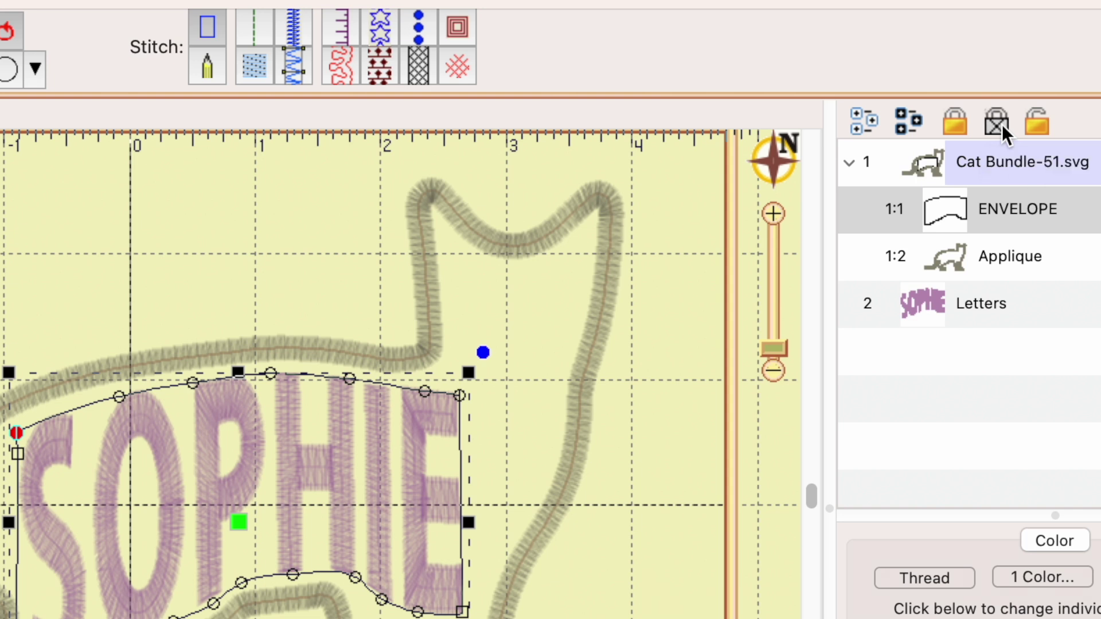
{"action": "left_click", "coordinate": [642, 577]}
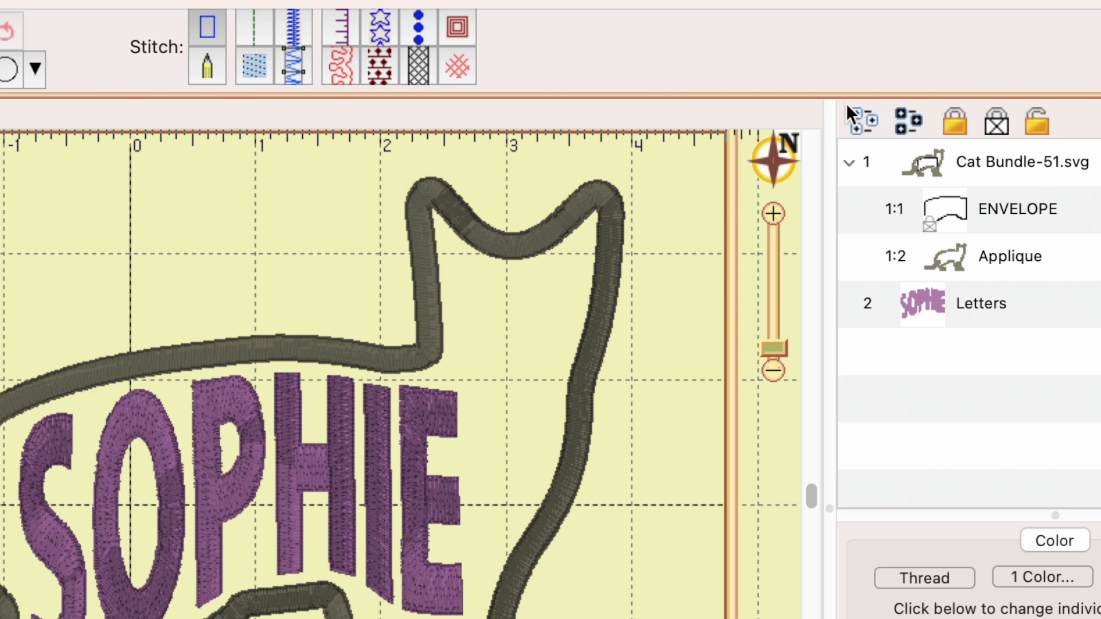
{"action": "left_click", "coordinate": [1036, 204]}
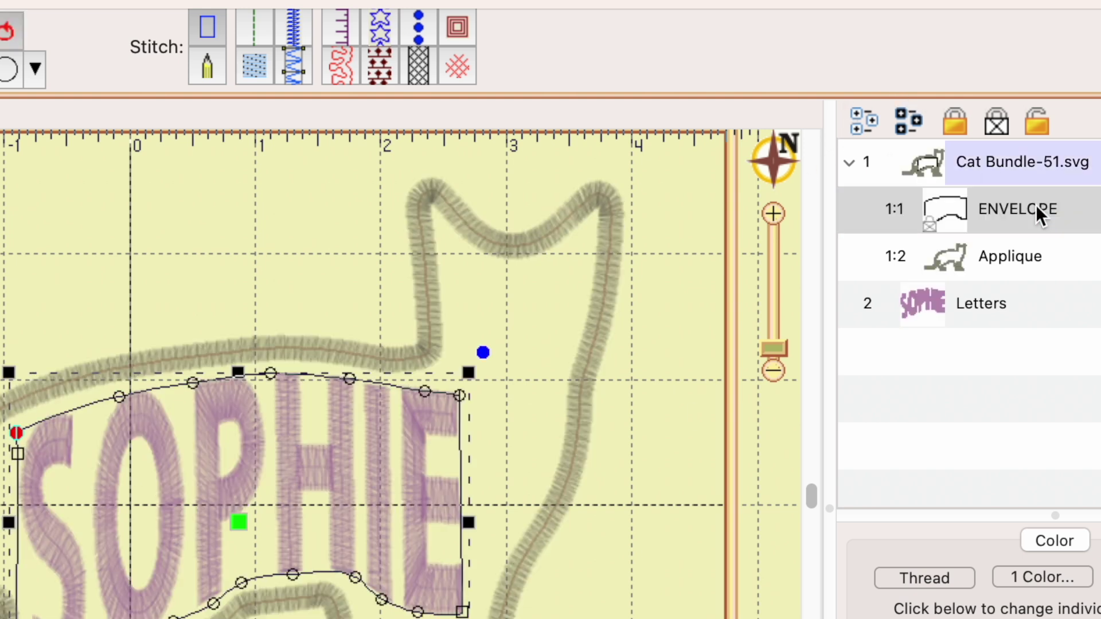
{"action": "left_click", "coordinate": [1042, 120]}
{"action": "left_click", "coordinate": [646, 576]}
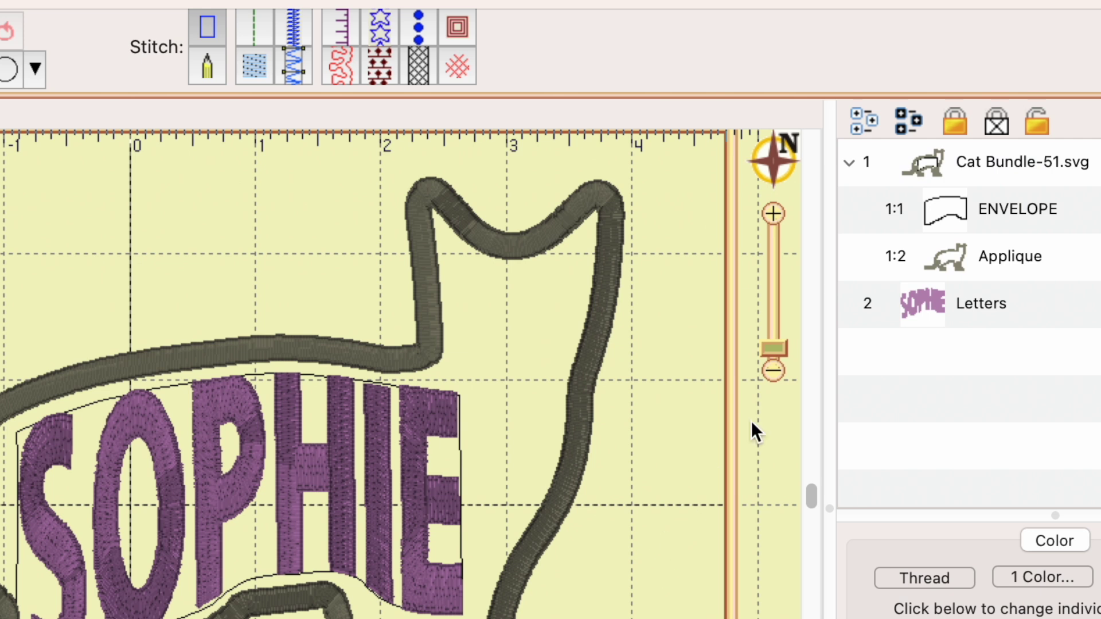
{"action": "left_click", "coordinate": [999, 209]}
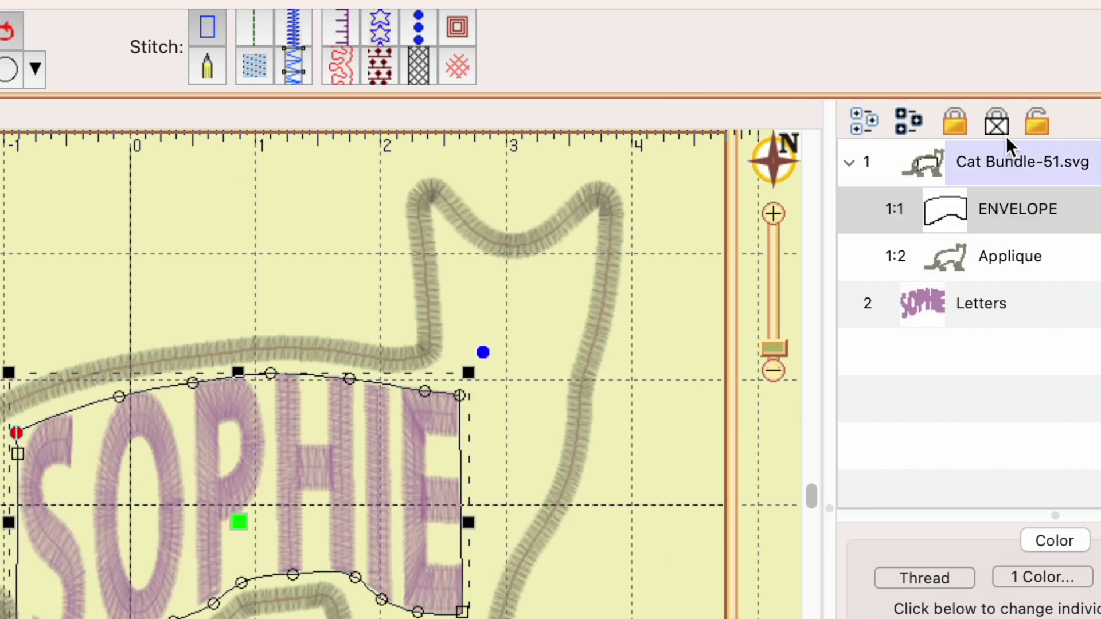
{"action": "left_click", "coordinate": [997, 122]}
{"action": "left_click", "coordinate": [597, 617]}
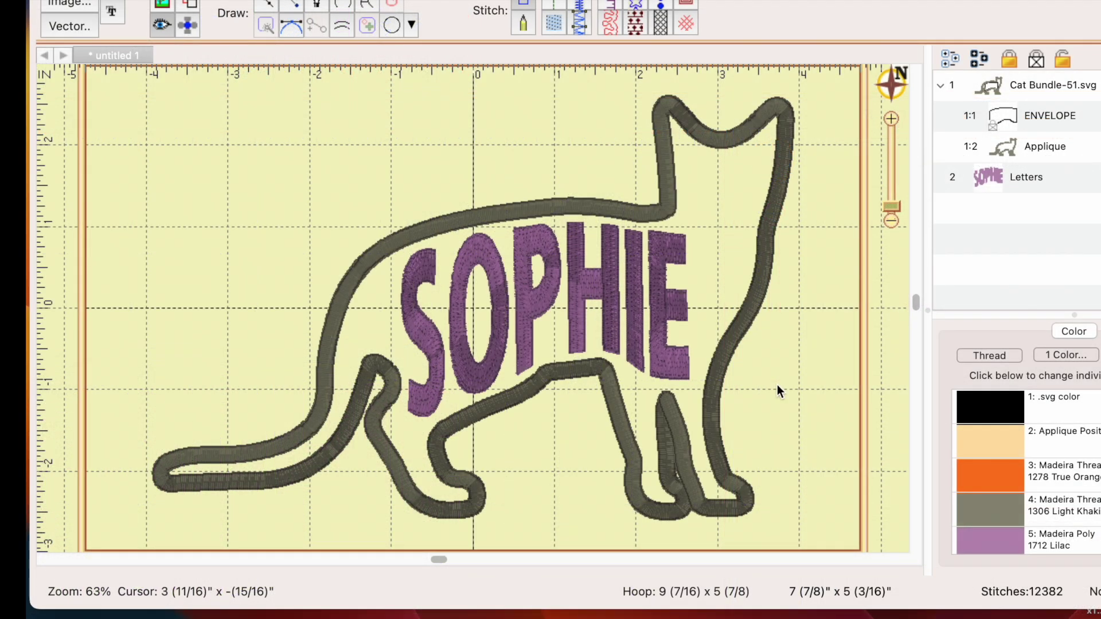